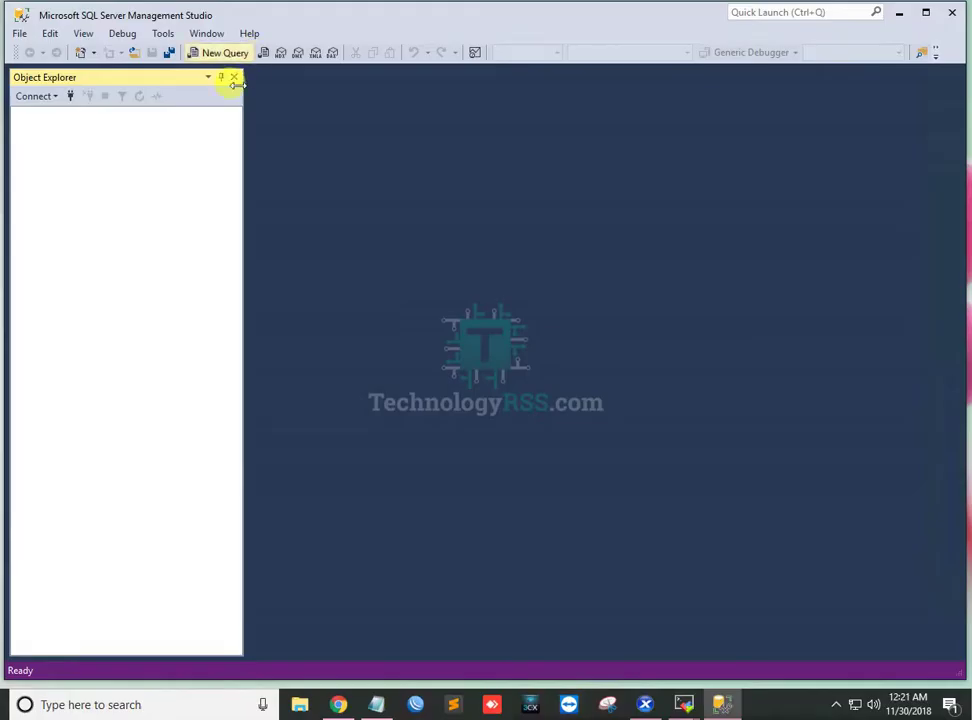
Connect to the 10.66.50.20 database engine as sa with SQL Server Authentication and the account password.
{"action": "left_click", "coordinate": [52, 97]}
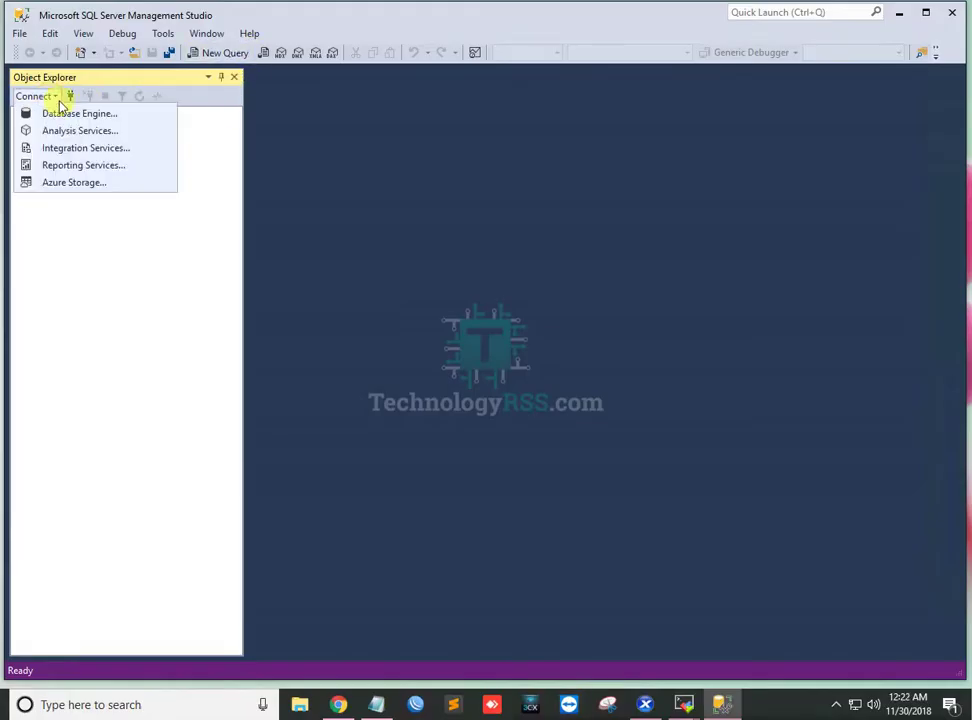
{"action": "left_click", "coordinate": [79, 116]}
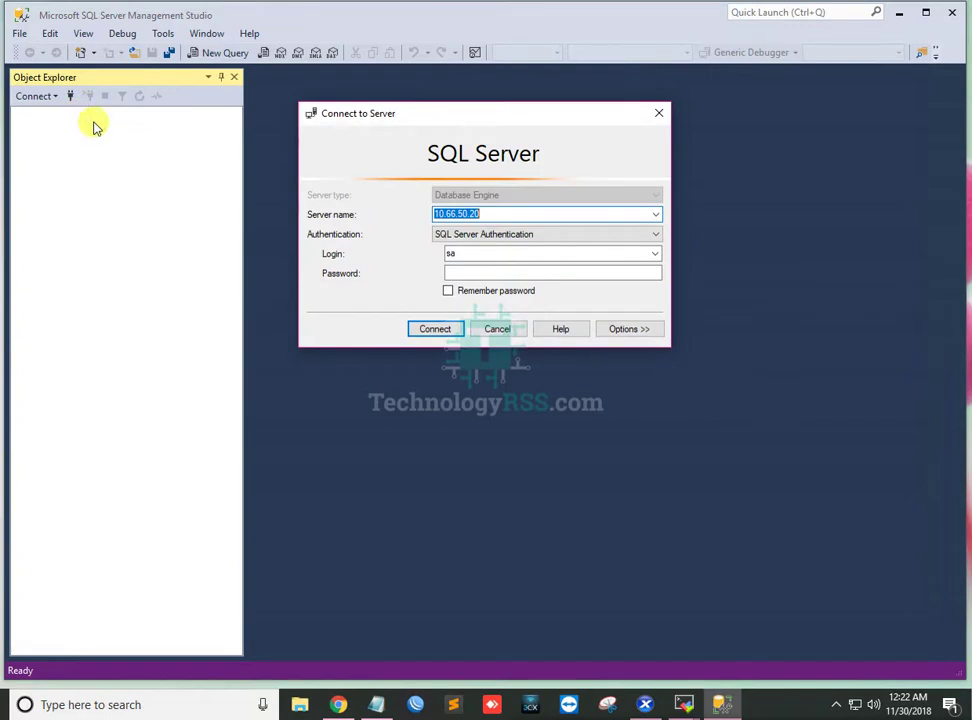
{"action": "left_click", "coordinate": [466, 270]}
{"action": "type", "text": "1"}
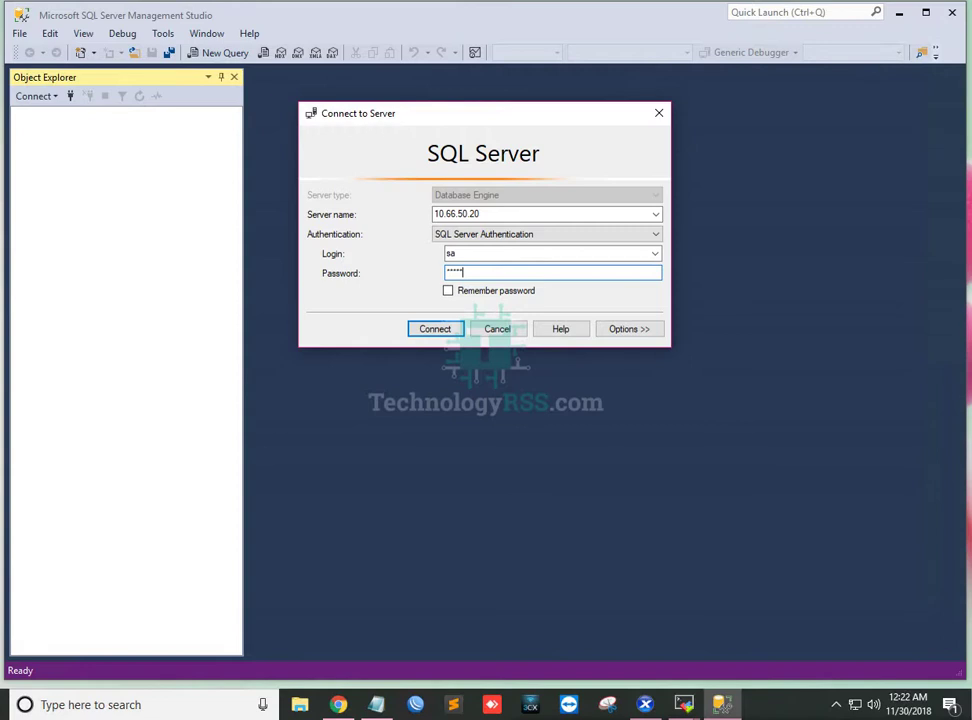
{"action": "left_click", "coordinate": [438, 329]}
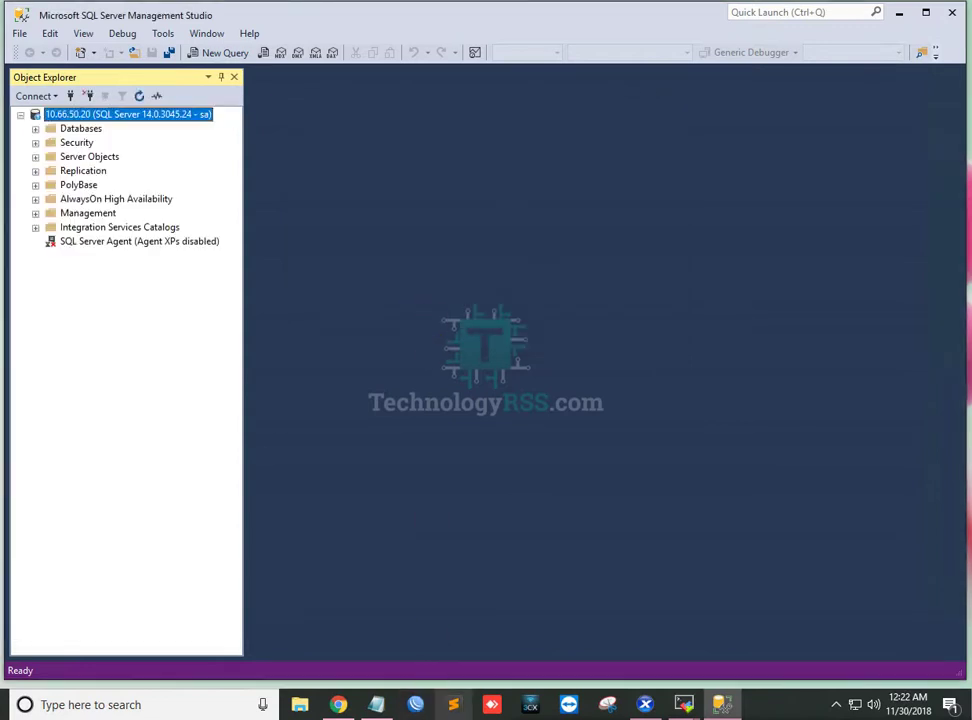
{"action": "left_click", "coordinate": [434, 706]}
Highlight Step #01 in the notes: log in as administrator using user and password.
{"action": "left_click_drag", "start_coordinate": [167, 123], "coordinate": [616, 130]}
{"action": "left_click_drag", "start_coordinate": [88, 145], "coordinate": [251, 150]}
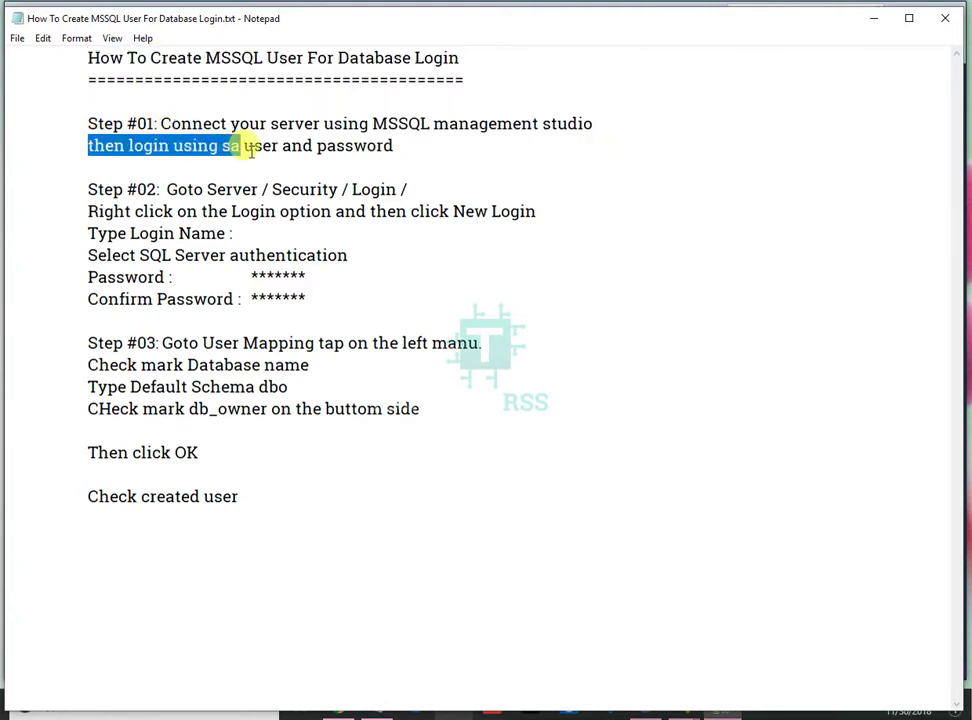
{"action": "left_click", "coordinate": [253, 147]}
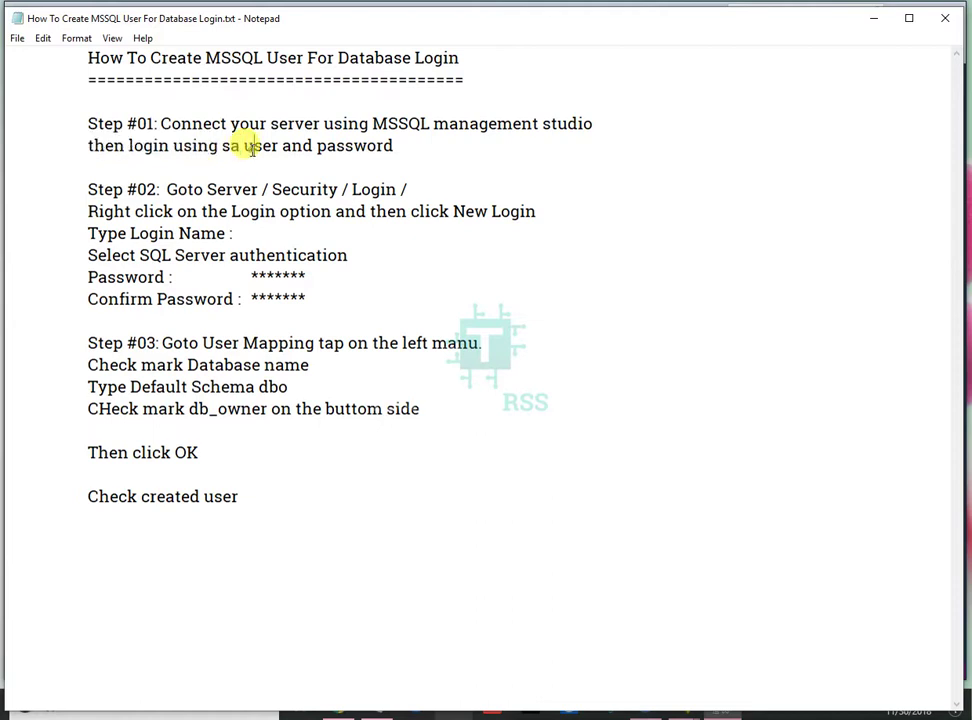
{"action": "double_click", "coordinate": [172, 145]}
{"action": "left_click_drag", "start_coordinate": [244, 146], "coordinate": [401, 147]}
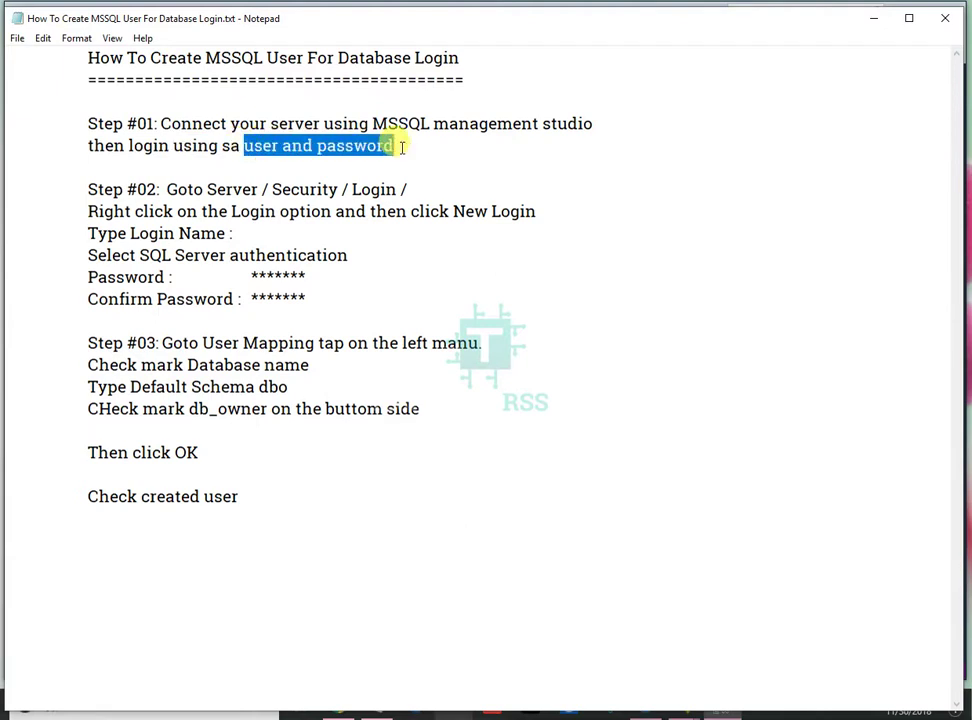
Highlight the Step #02 path Server / Security / Login, then return to Management Studio.
{"action": "left_click_drag", "start_coordinate": [164, 189], "coordinate": [262, 189]}
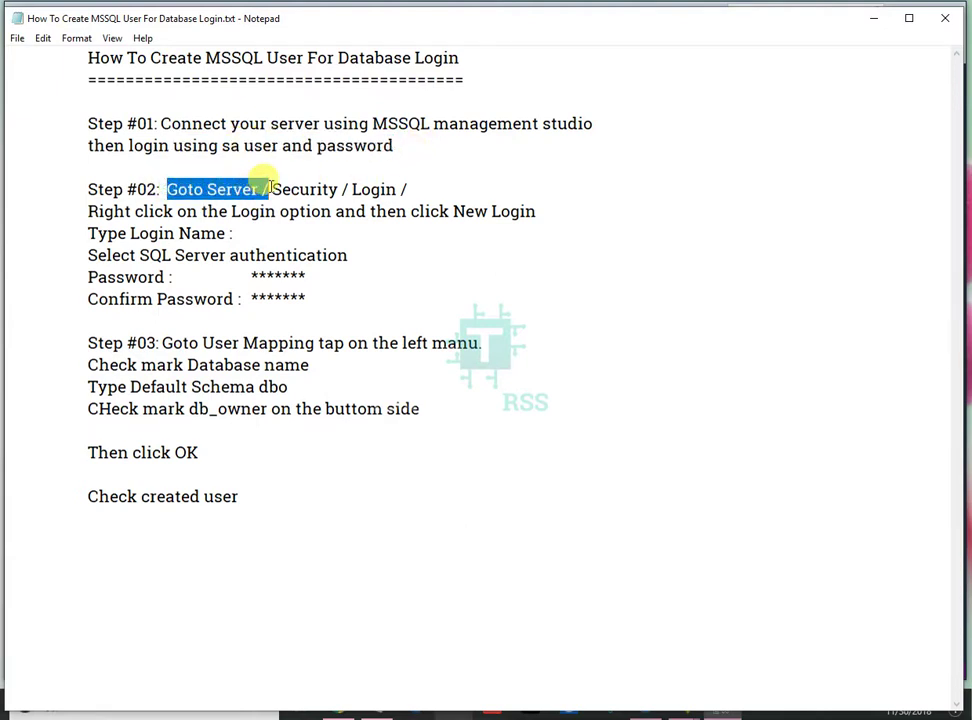
{"action": "left_click_drag", "start_coordinate": [271, 189], "coordinate": [427, 189]}
{"action": "key", "text": "alt+Tab"}
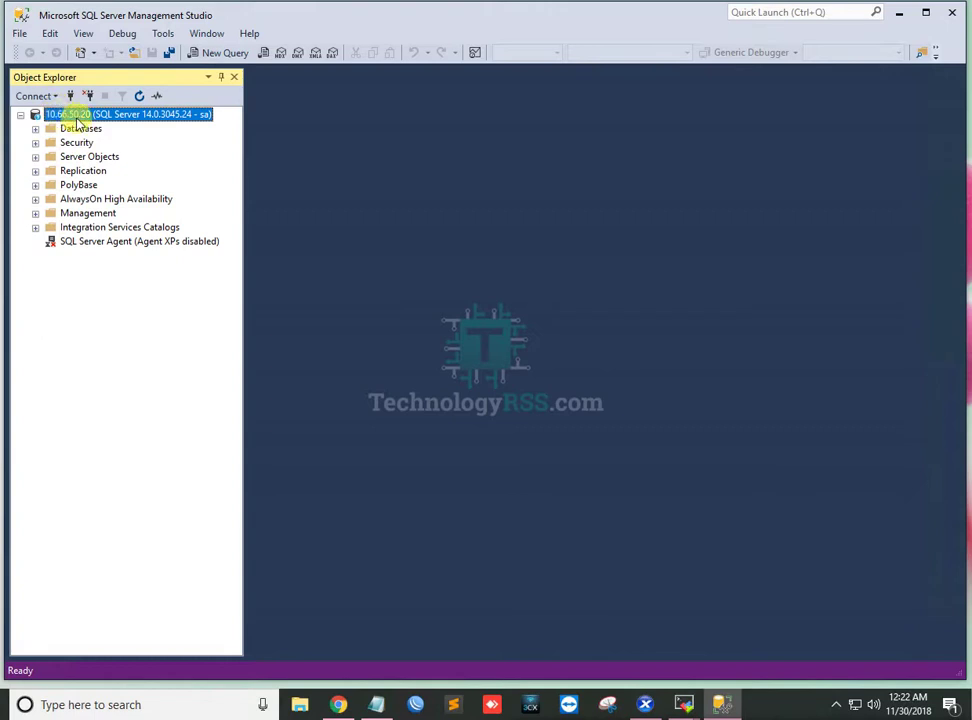
Expand Security > Logins in a widened Object Explorer to list existing logins such as sa.
{"action": "left_click", "coordinate": [36, 142]}
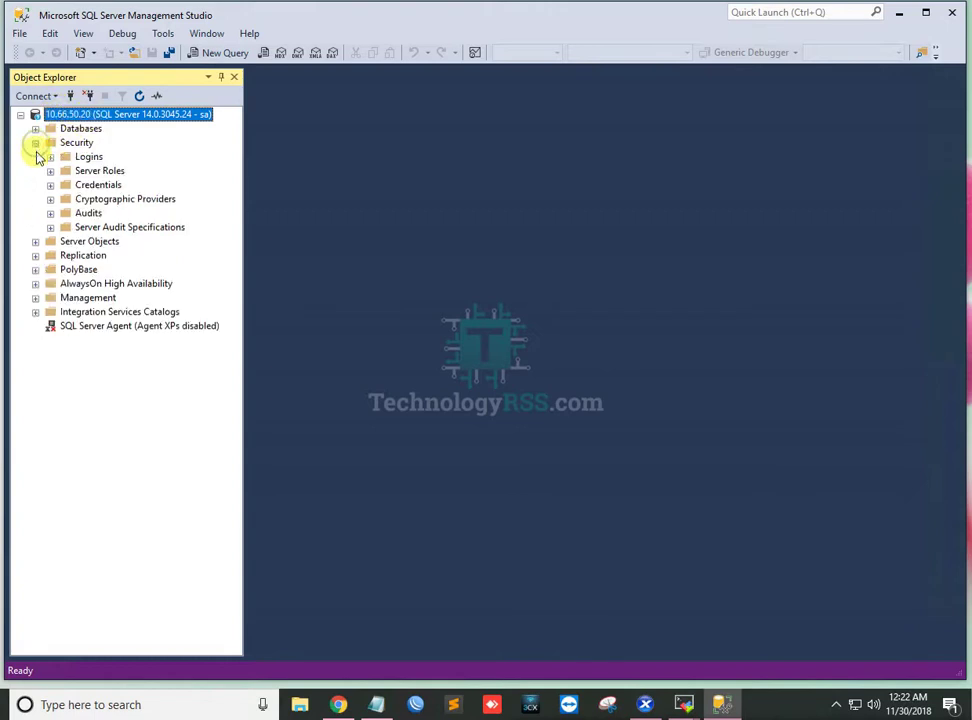
{"action": "left_click", "coordinate": [50, 157]}
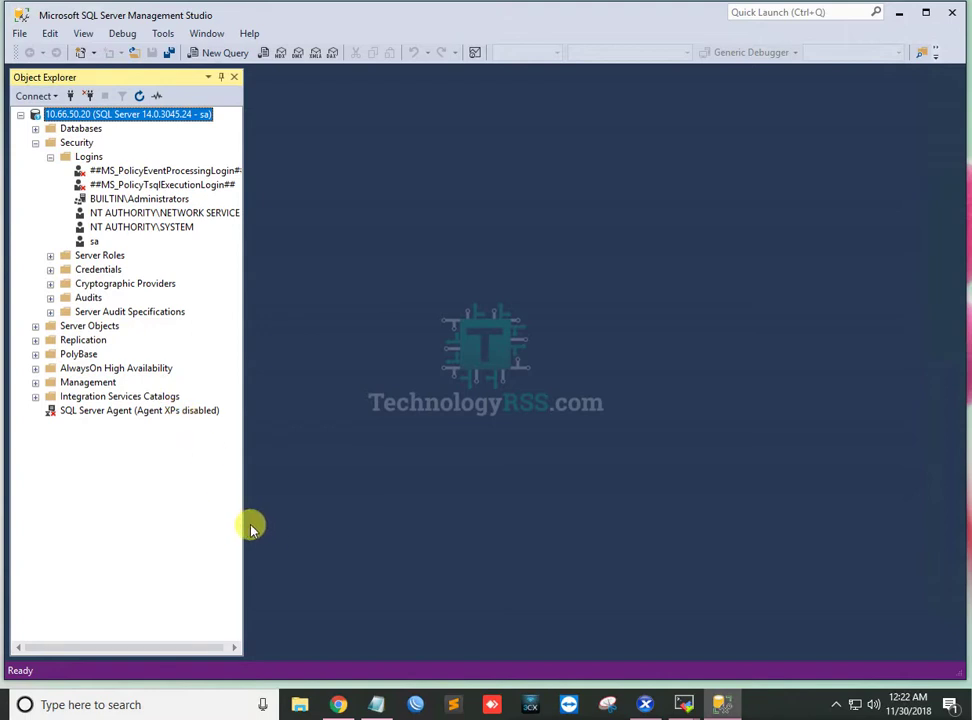
{"action": "left_click_drag", "start_coordinate": [246, 524], "coordinate": [295, 522]}
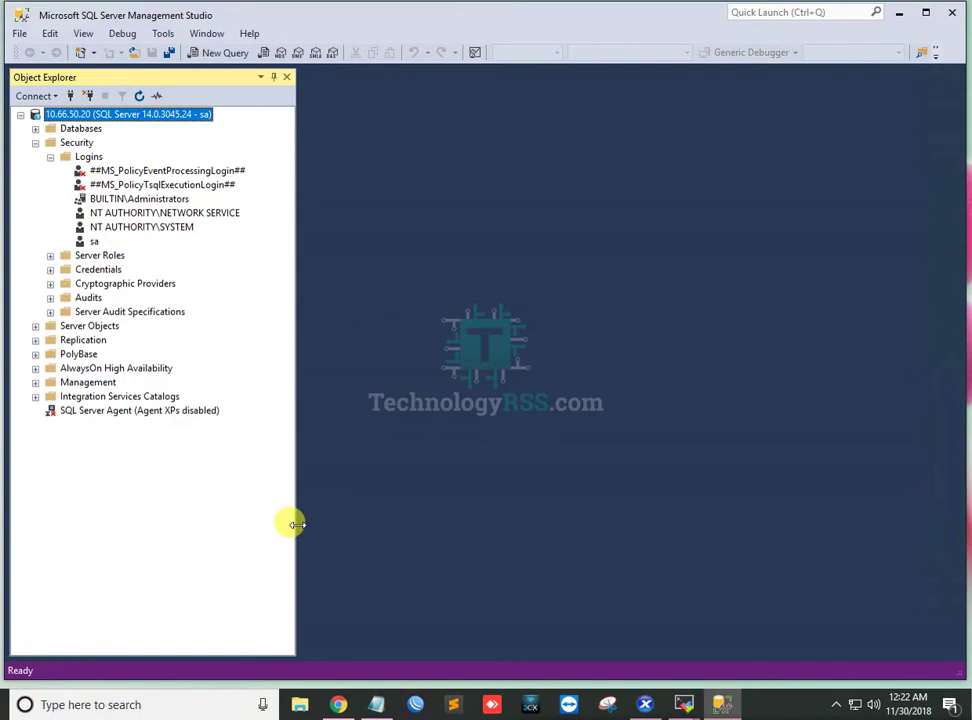
{"action": "left_click", "coordinate": [376, 705]}
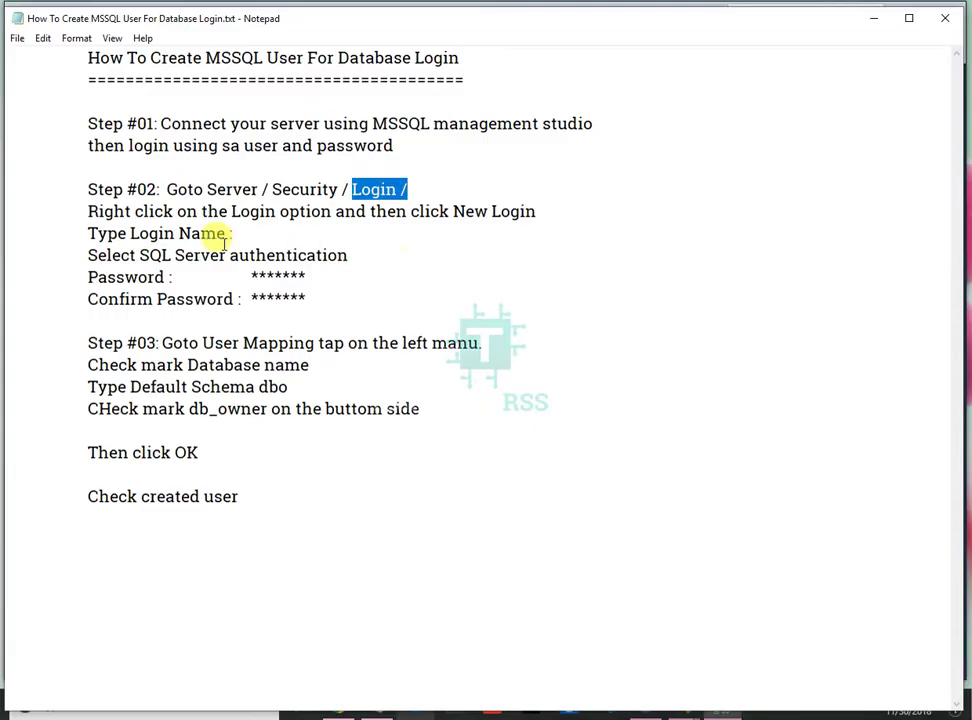
Read the 'Right click on the Login option' line, then minimize Notepad and select Logins.
{"action": "left_click_drag", "start_coordinate": [88, 211], "coordinate": [587, 216]}
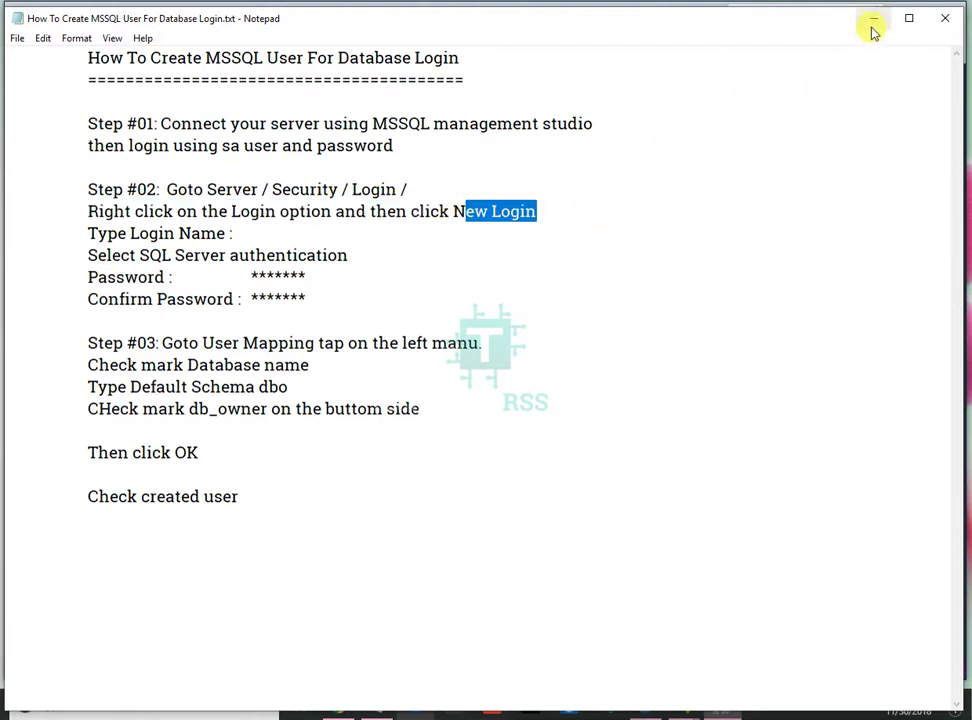
{"action": "left_click", "coordinate": [873, 18]}
{"action": "left_click", "coordinate": [88, 157]}
Open a blank Login - New dialog from the Logins folder's New Login command.
{"action": "right_click", "coordinate": [90, 158]}
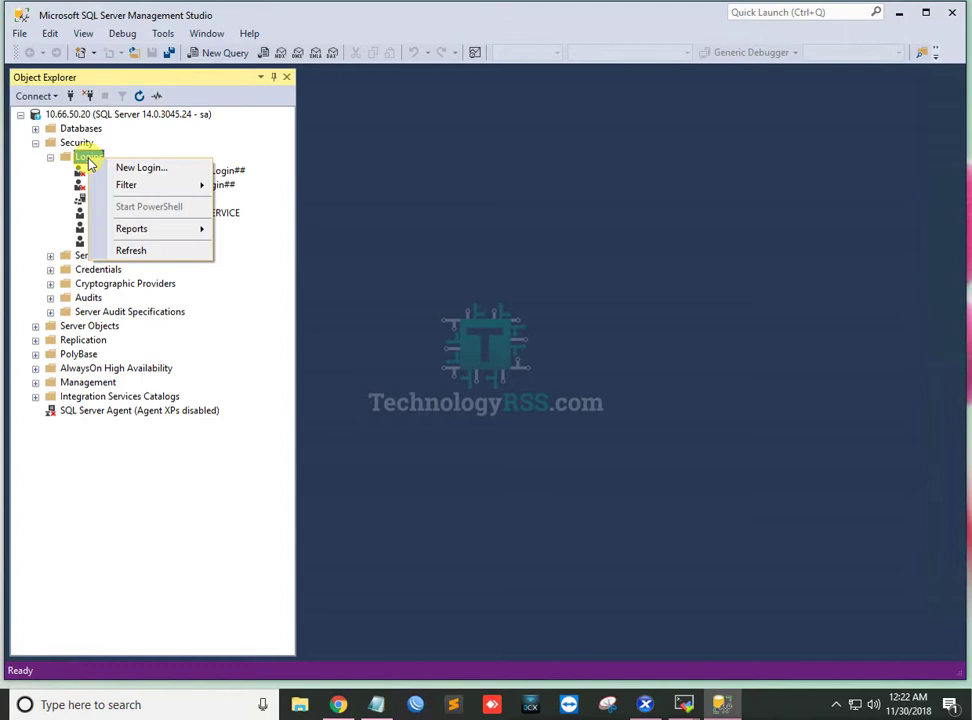
{"action": "left_click", "coordinate": [147, 168]}
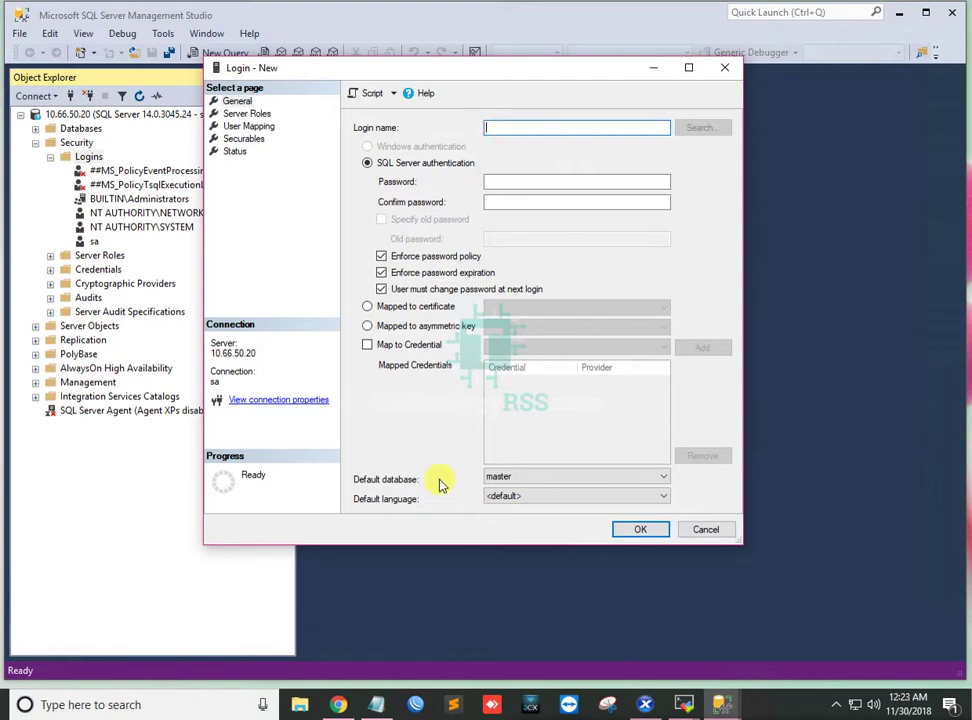
{"action": "left_click", "coordinate": [453, 704]}
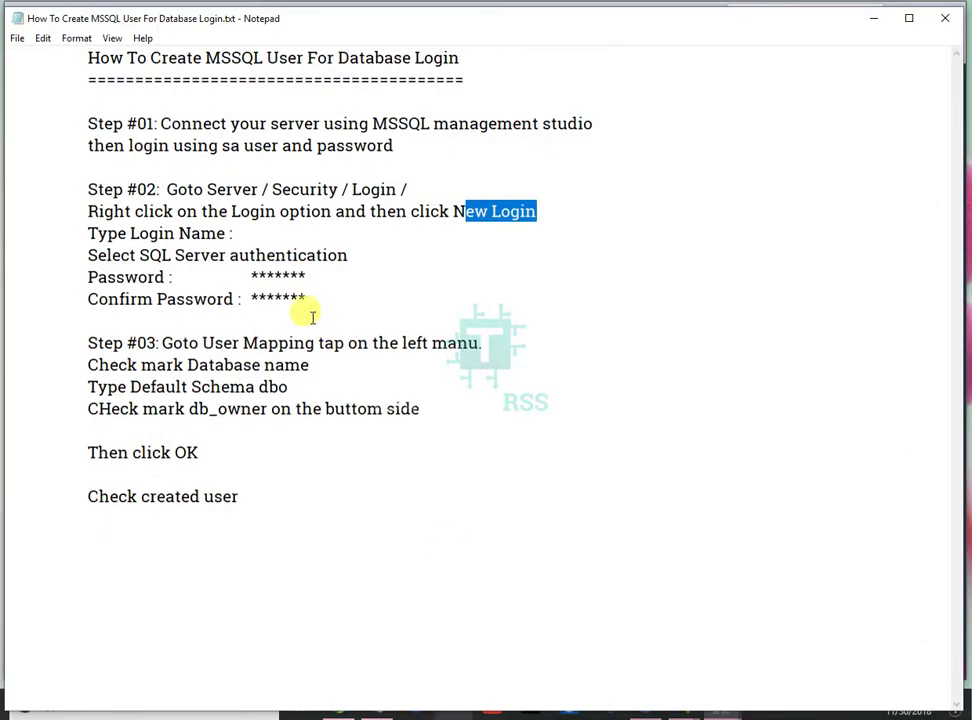
{"action": "left_click_drag", "start_coordinate": [88, 234], "coordinate": [252, 230]}
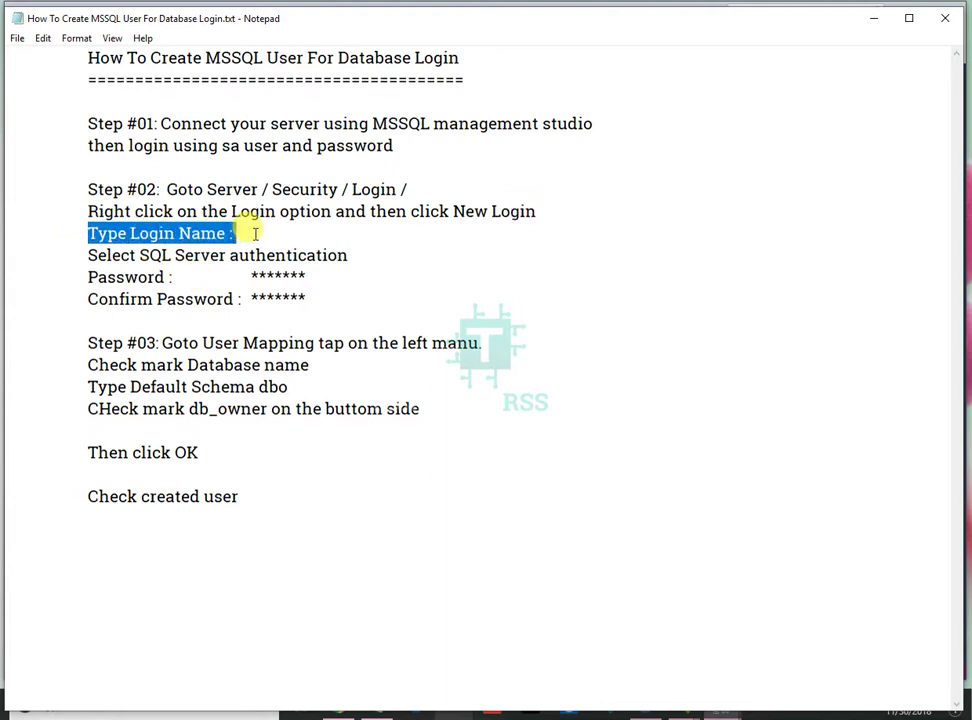
{"action": "left_click_drag", "start_coordinate": [84, 255], "coordinate": [367, 258]}
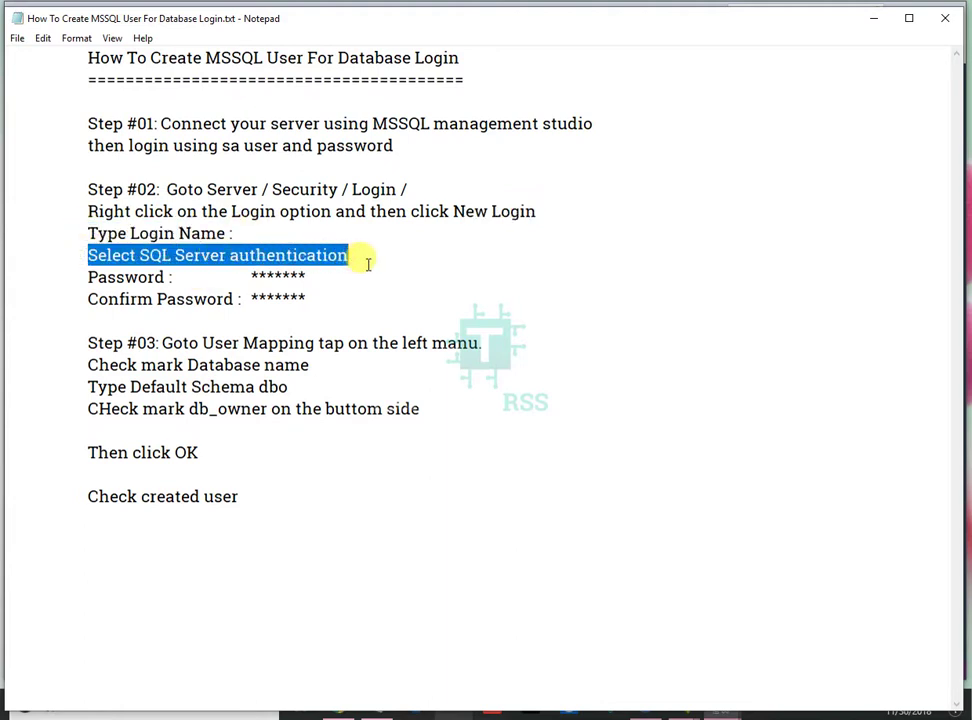
{"action": "left_click_drag", "start_coordinate": [84, 274], "coordinate": [319, 280]}
{"action": "left_click_drag", "start_coordinate": [88, 299], "coordinate": [100, 320]}
Enter the test_dbo login's password and confirm it on the General page.
{"action": "left_click", "coordinate": [870, 22]}
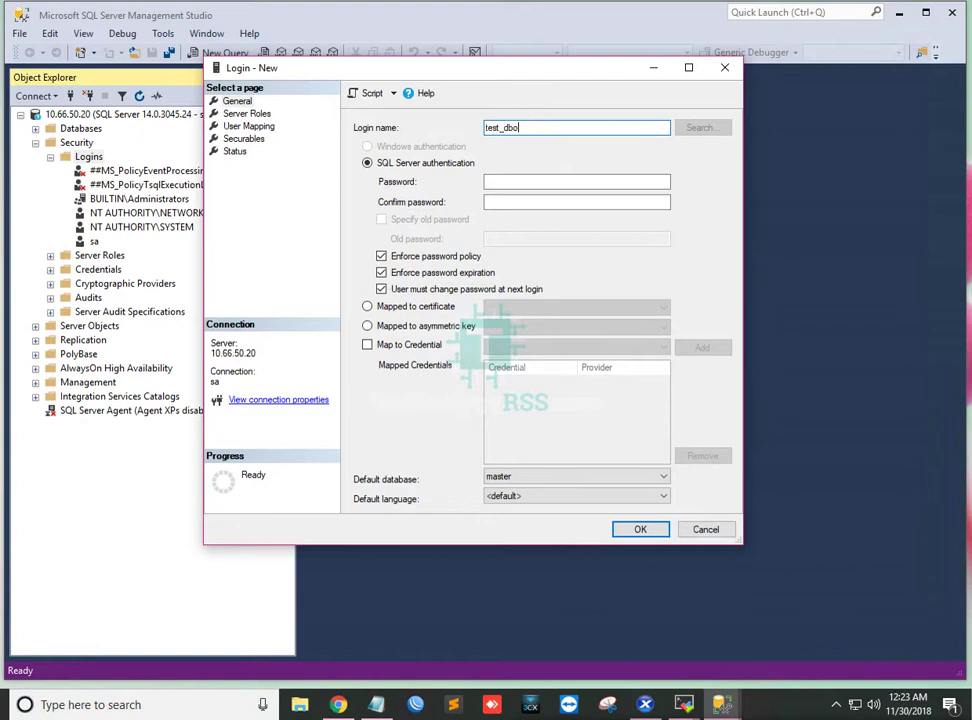
{"action": "left_click", "coordinate": [493, 182]}
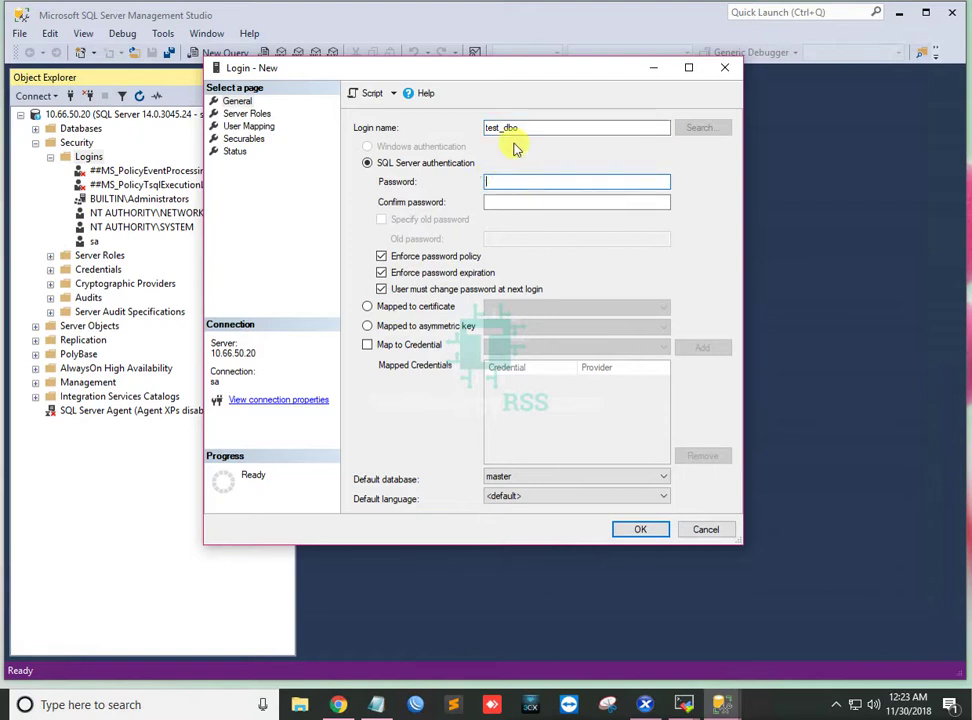
{"action": "left_click_drag", "start_coordinate": [540, 128], "coordinate": [443, 128]}
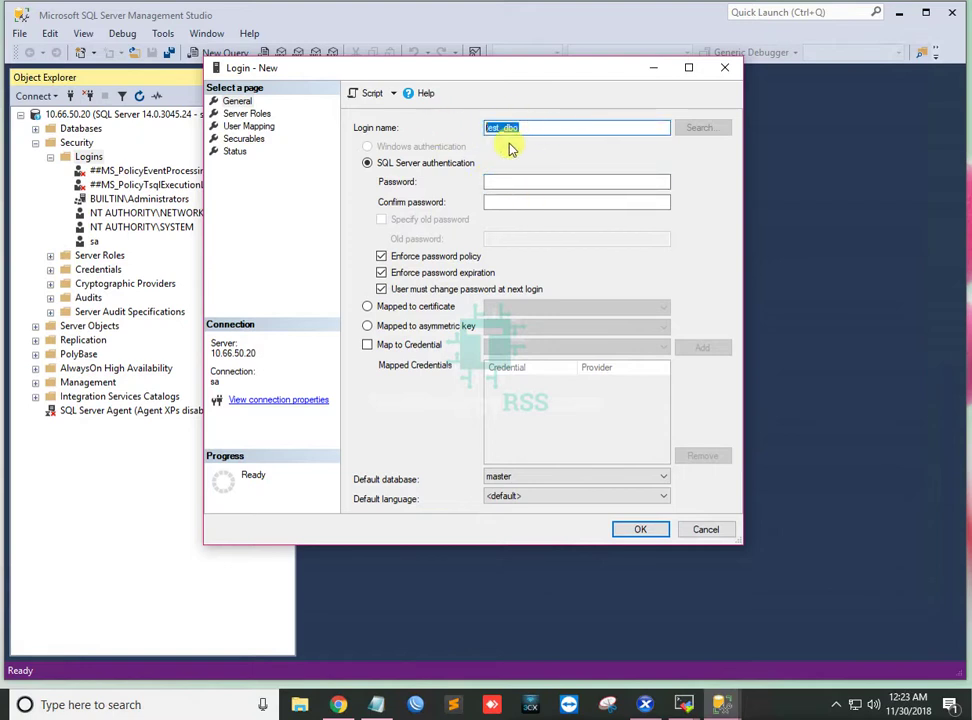
{"action": "left_click", "coordinate": [512, 181]}
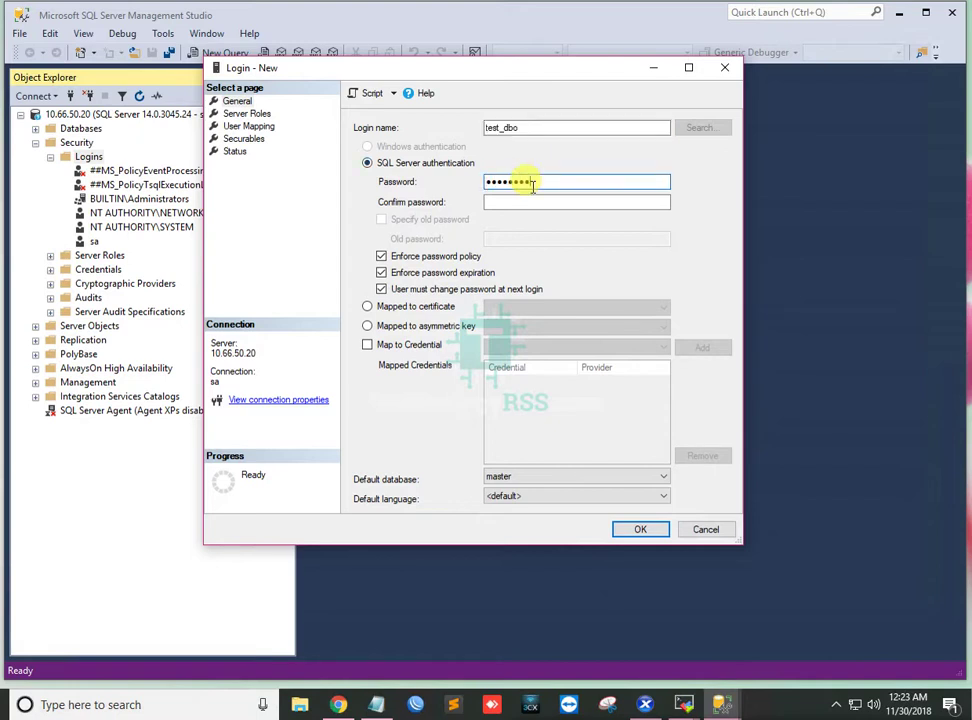
{"action": "left_click", "coordinate": [518, 201]}
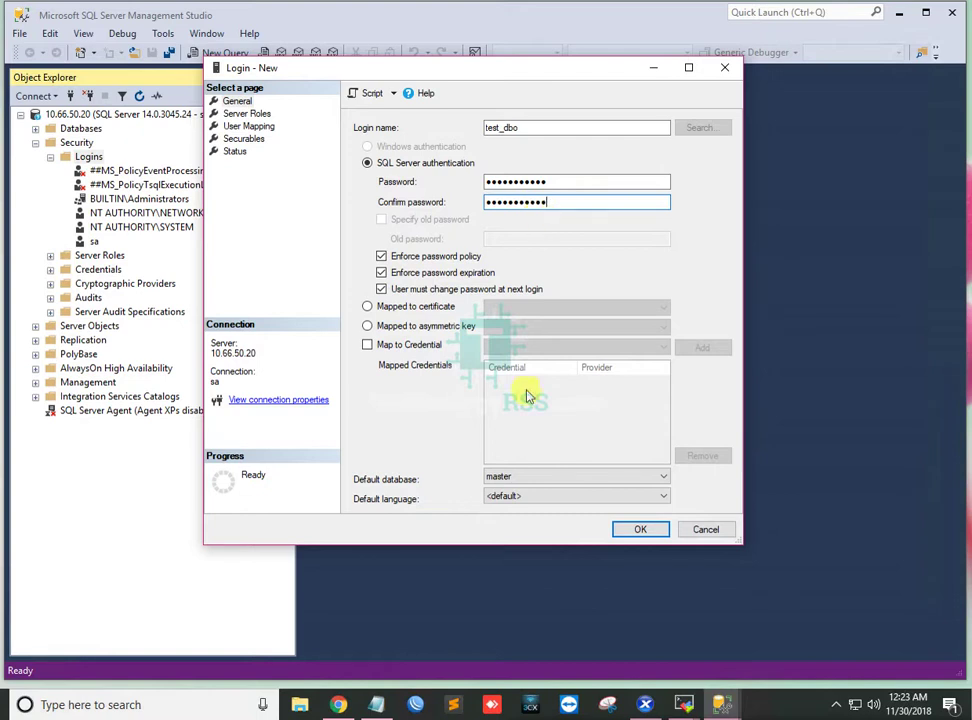
Review the Step #03 instruction in the notes, then go to the User Mapping page.
{"action": "left_click", "coordinate": [720, 704]}
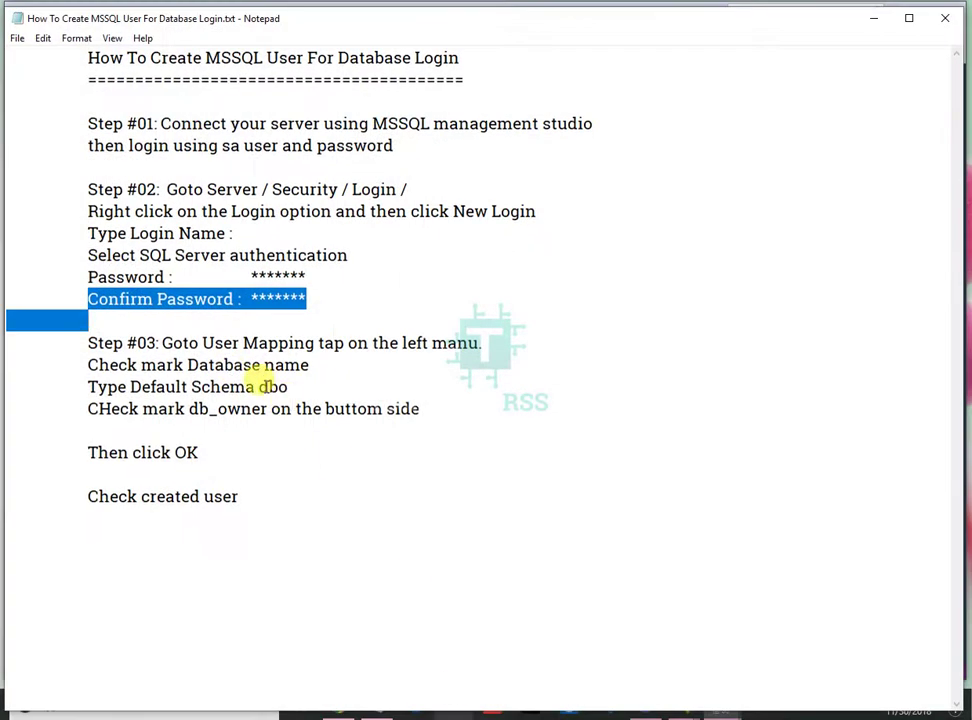
{"action": "left_click", "coordinate": [163, 331]}
{"action": "left_click_drag", "start_coordinate": [87, 343], "coordinate": [494, 352]}
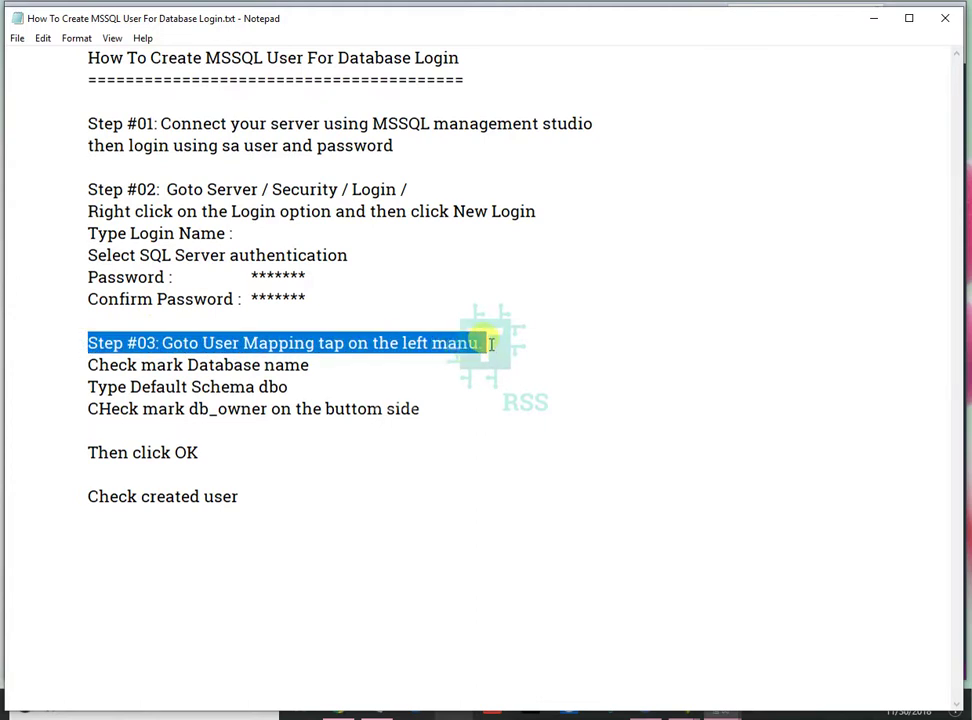
{"action": "left_click", "coordinate": [873, 20]}
{"action": "left_click", "coordinate": [247, 128]}
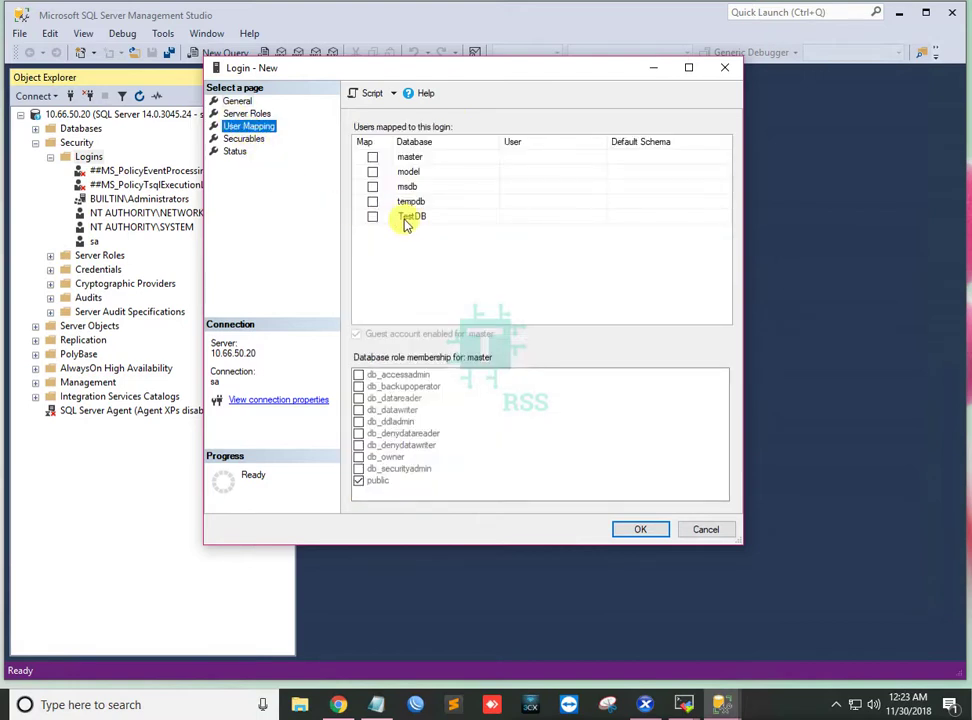
Tick TestDB in the Map column and give test_dbo the db_owner role there.
{"action": "left_click", "coordinate": [373, 217]}
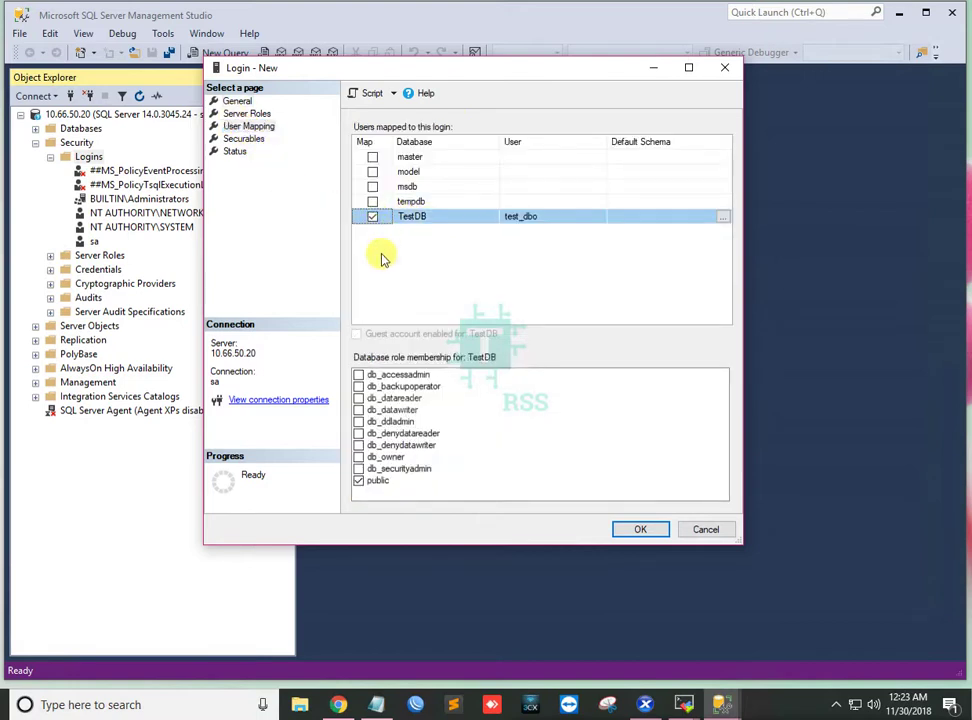
{"action": "left_click", "coordinate": [366, 459]}
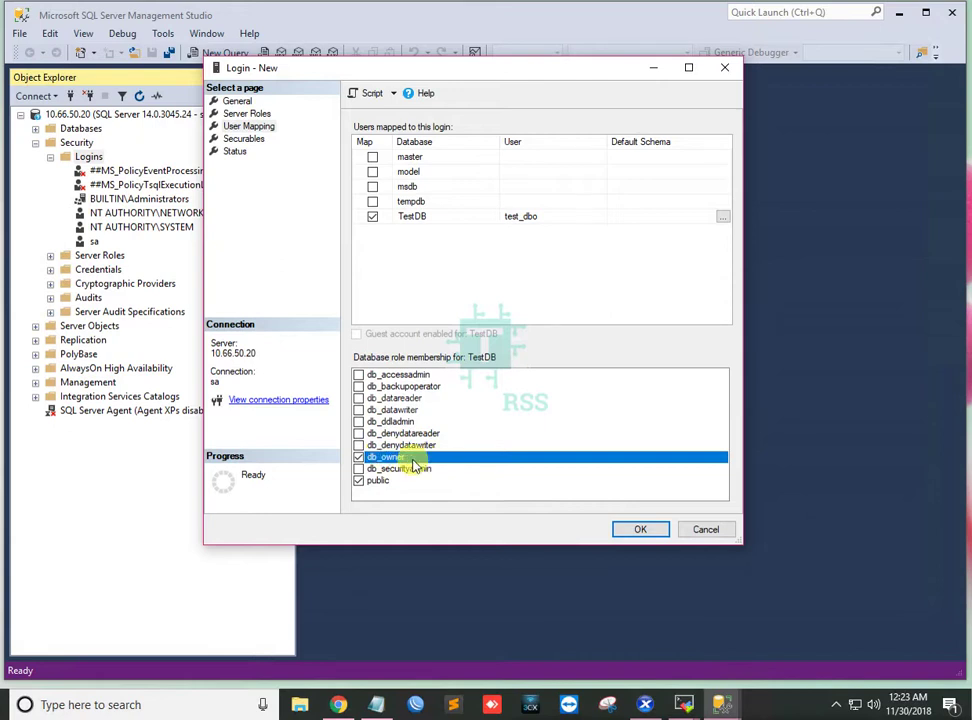
{"action": "left_click", "coordinate": [722, 704]}
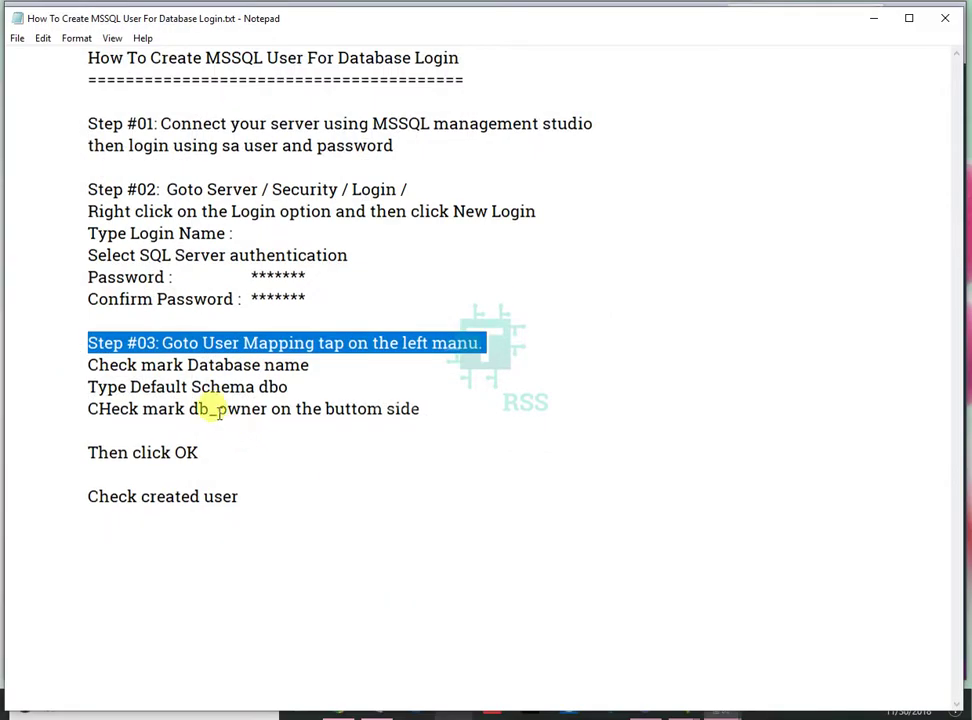
Highlight the Step #03 lines on ticking TestDB and default schema dbo, then minimize the notes.
{"action": "left_click_drag", "start_coordinate": [146, 366], "coordinate": [309, 365]}
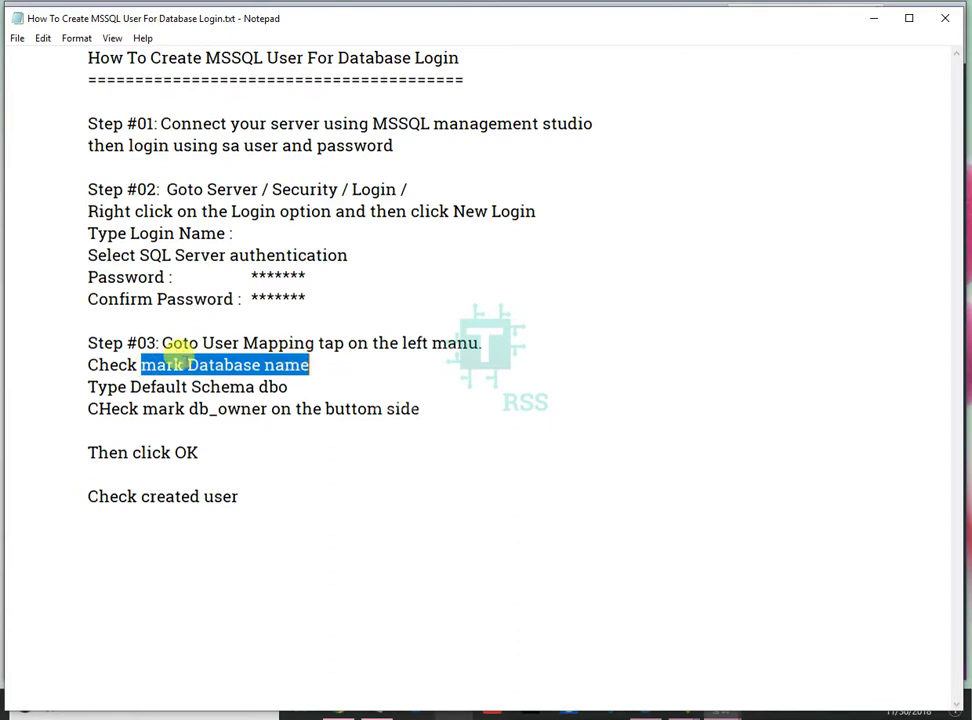
{"action": "left_click_drag", "start_coordinate": [95, 365], "coordinate": [325, 365]}
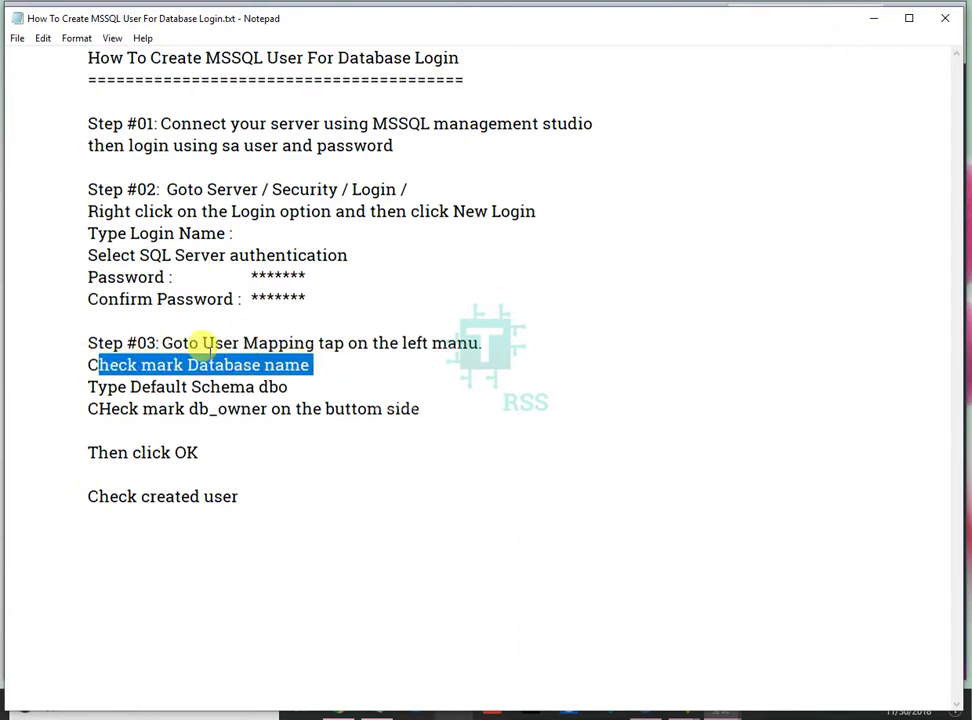
{"action": "left_click_drag", "start_coordinate": [97, 387], "coordinate": [303, 386]}
{"action": "left_click", "coordinate": [289, 387]}
{"action": "left_click", "coordinate": [875, 20]}
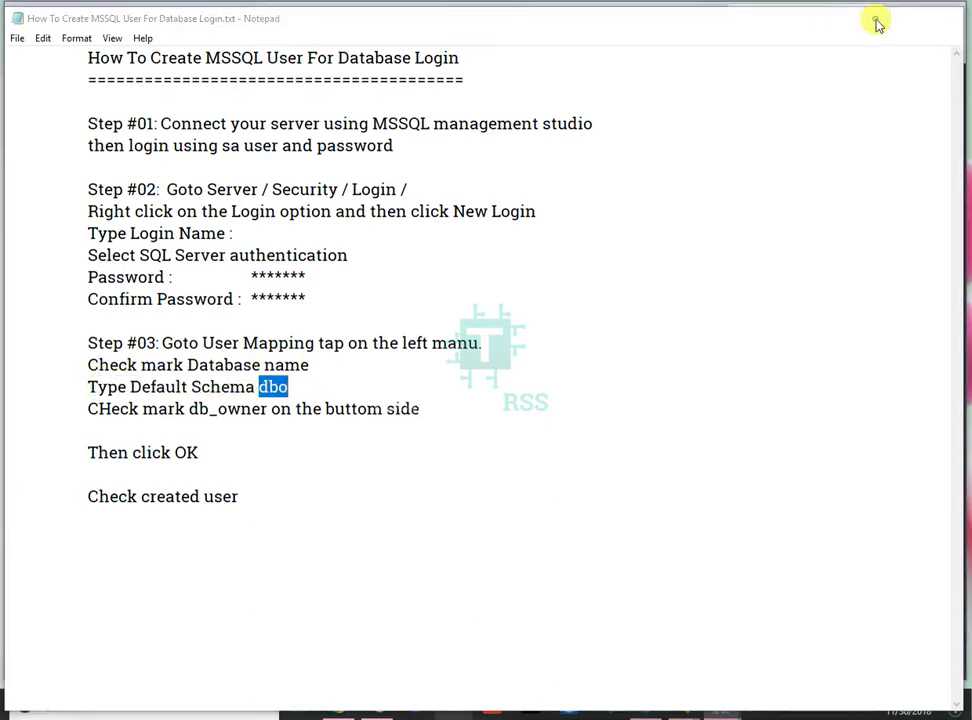
Enter dbo in the Default Schema cell of the TestDB row.
{"action": "left_click", "coordinate": [638, 216]}
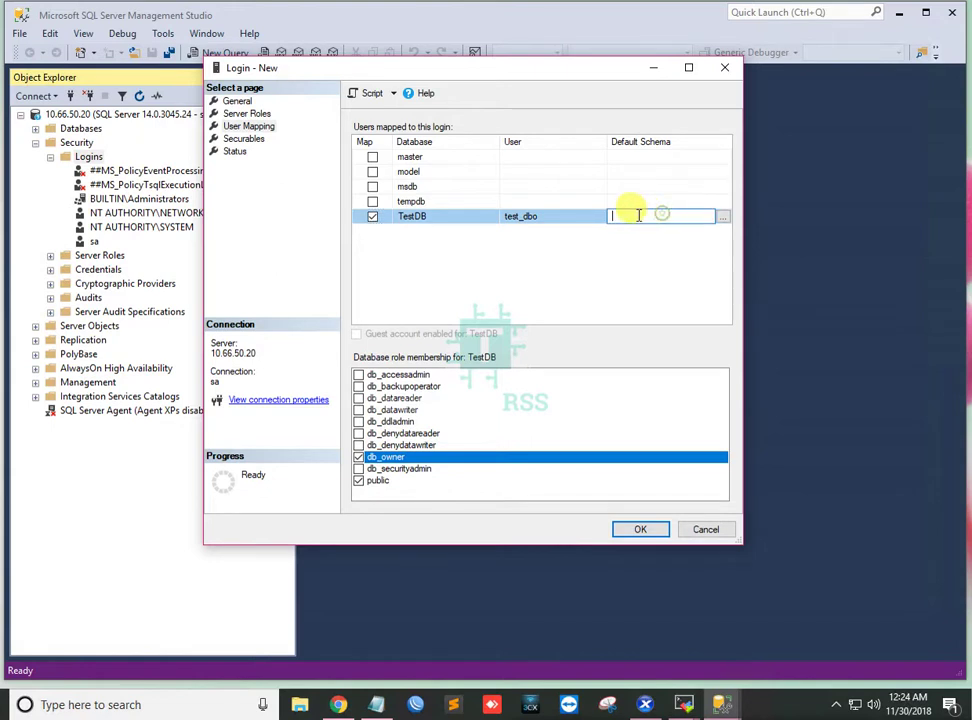
{"action": "type", "text": "dbo"}
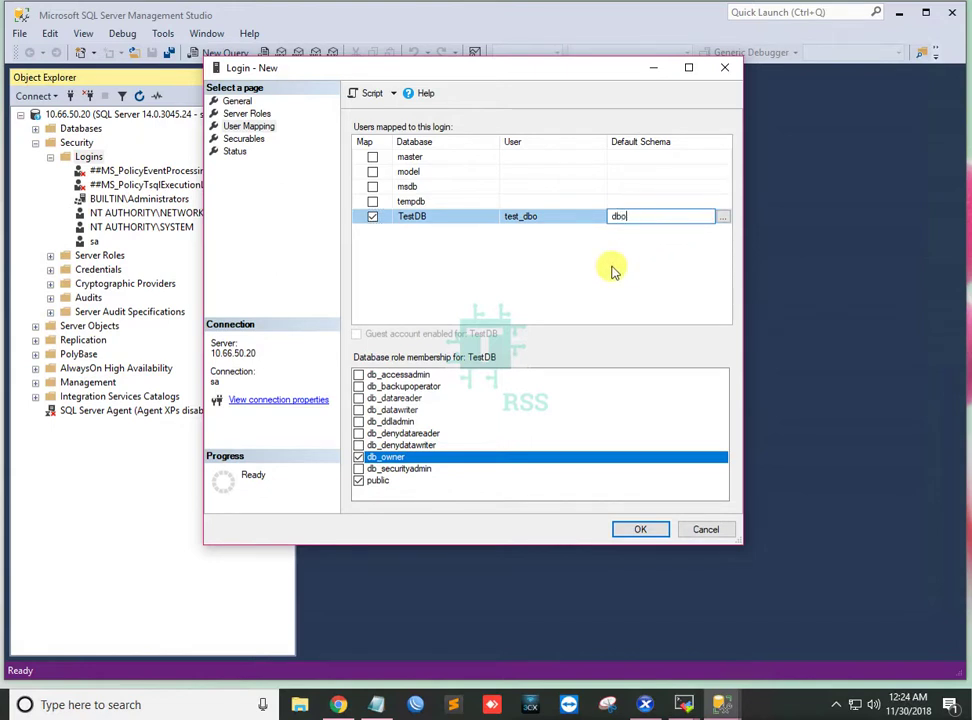
{"action": "key", "text": "Return"}
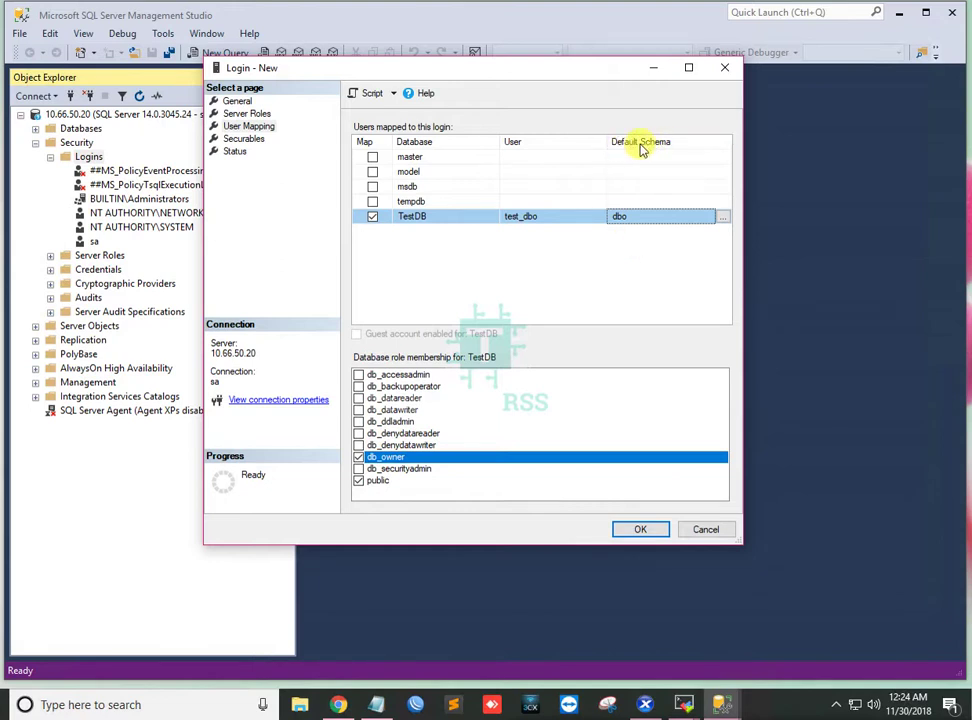
{"action": "left_click", "coordinate": [722, 704]}
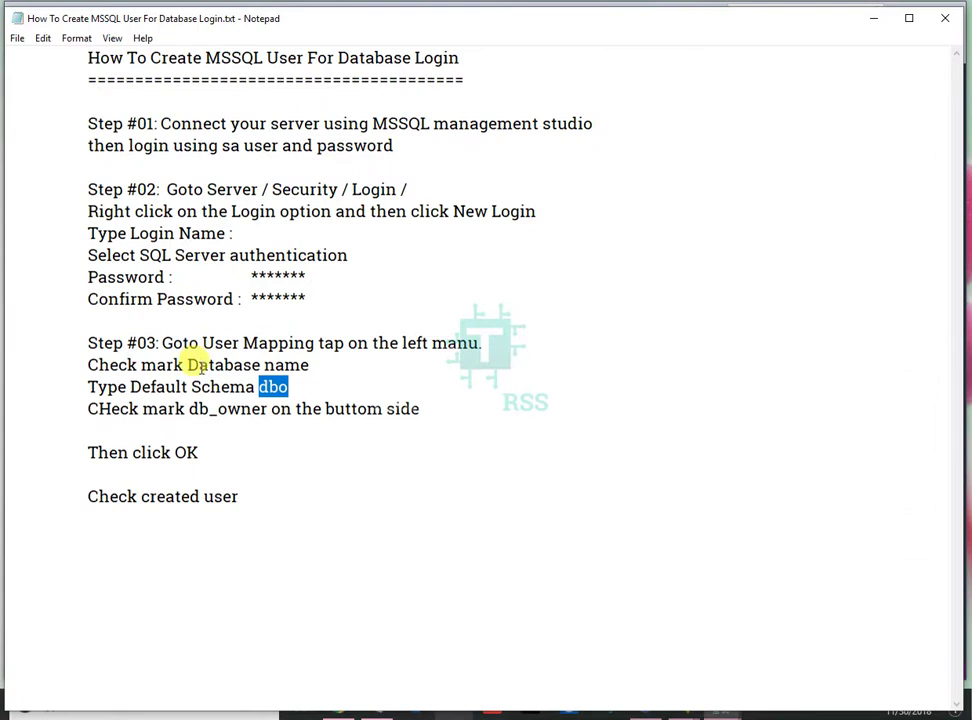
{"action": "double_click", "coordinate": [108, 386]}
{"action": "left_click_drag", "start_coordinate": [110, 386], "coordinate": [300, 389]}
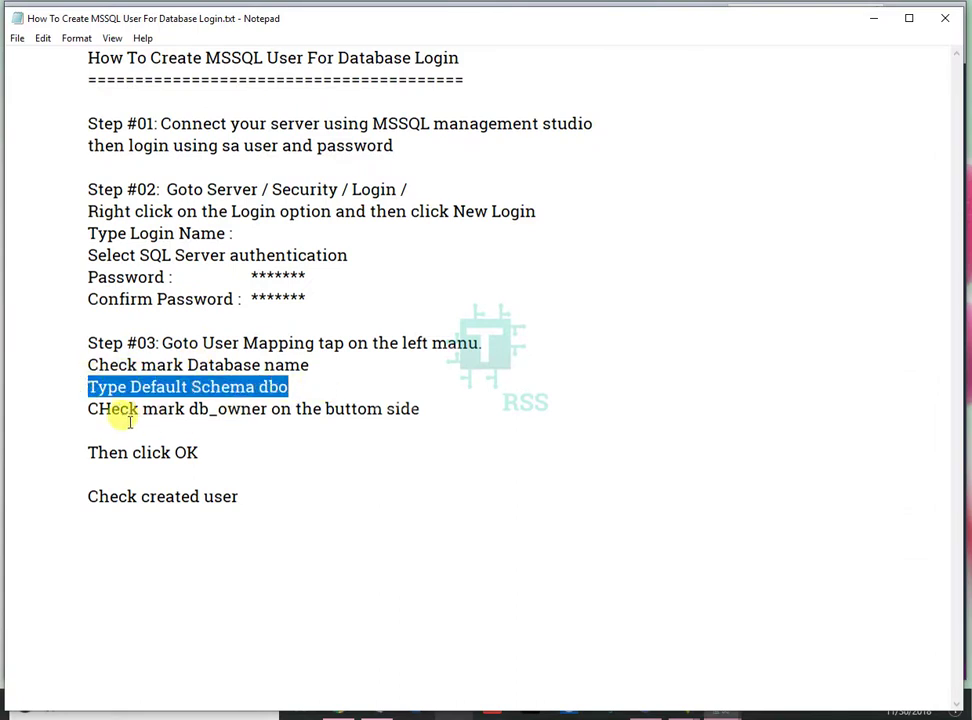
{"action": "left_click_drag", "start_coordinate": [97, 408], "coordinate": [449, 408]}
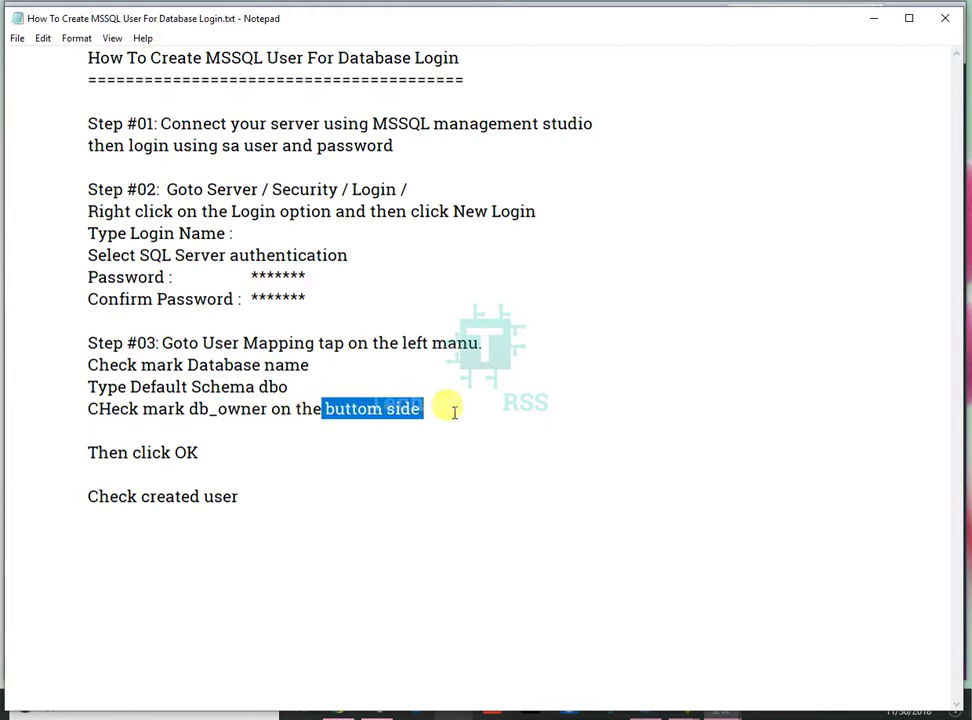
{"action": "left_click_drag", "start_coordinate": [89, 452], "coordinate": [232, 451]}
{"action": "left_click_drag", "start_coordinate": [88, 492], "coordinate": [242, 496]}
Confirm Login - New with OK and check that test_dbo appears under Logins.
{"action": "left_click", "coordinate": [873, 19]}
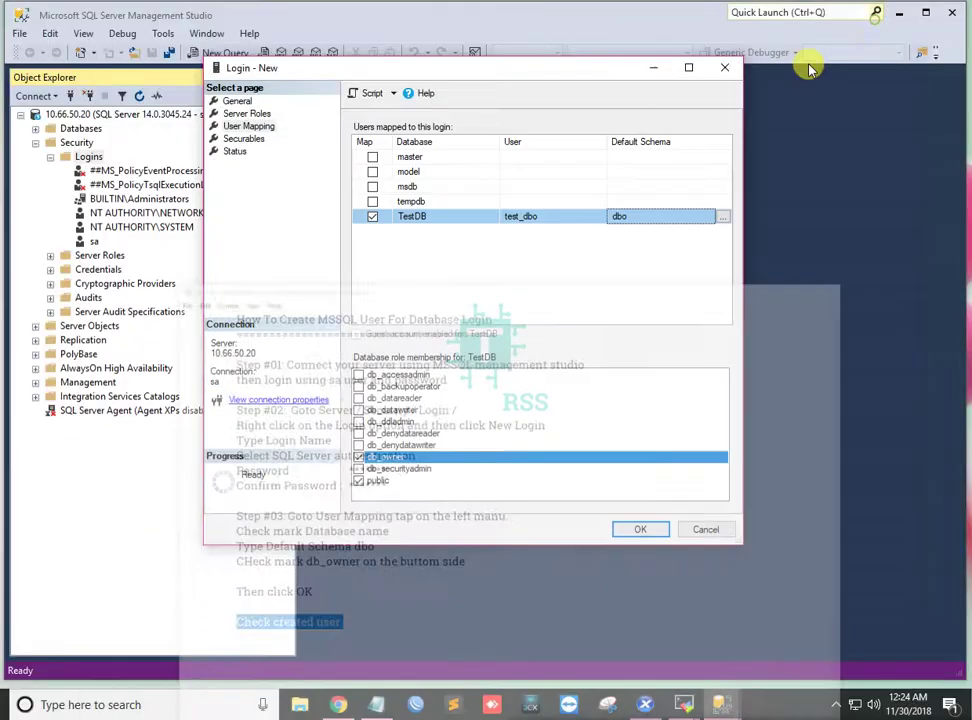
{"action": "left_click", "coordinate": [642, 531]}
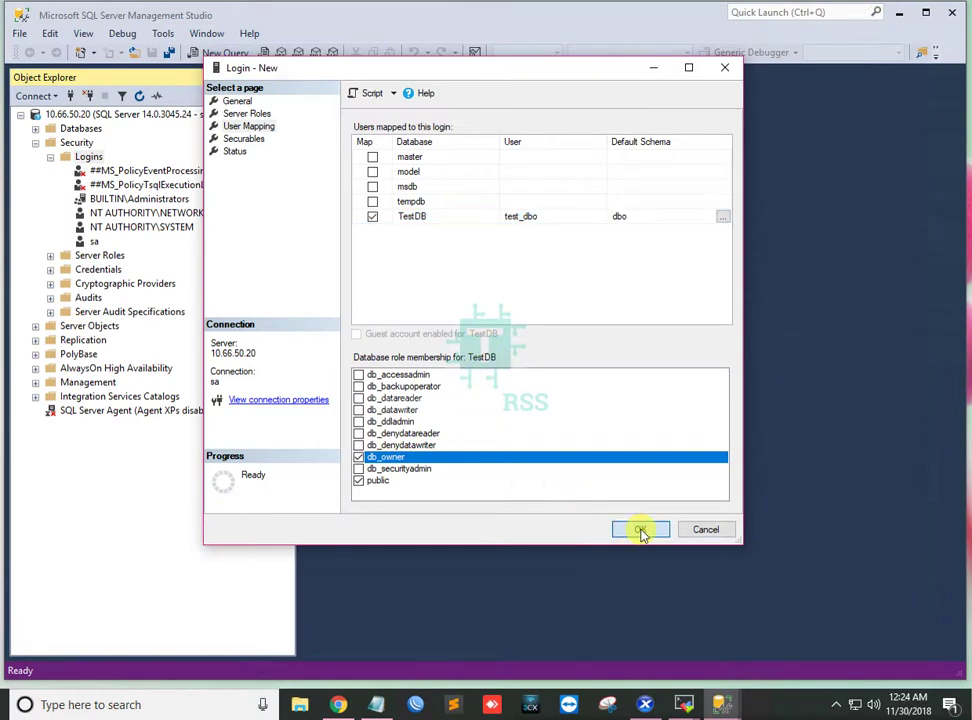
{"action": "left_click", "coordinate": [642, 533]}
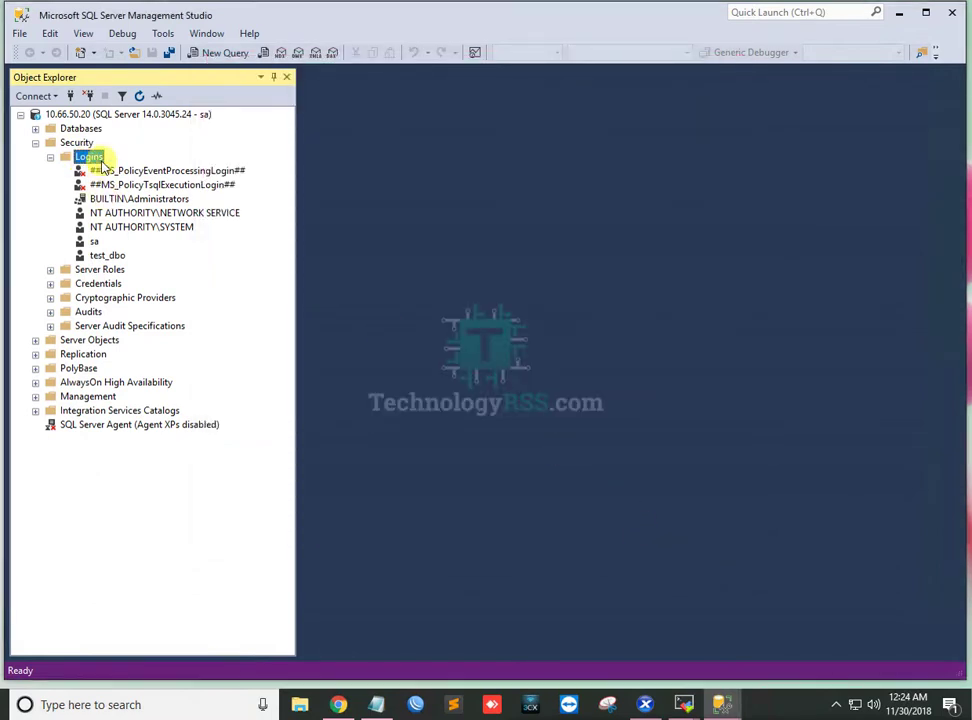
{"action": "left_click", "coordinate": [50, 158]}
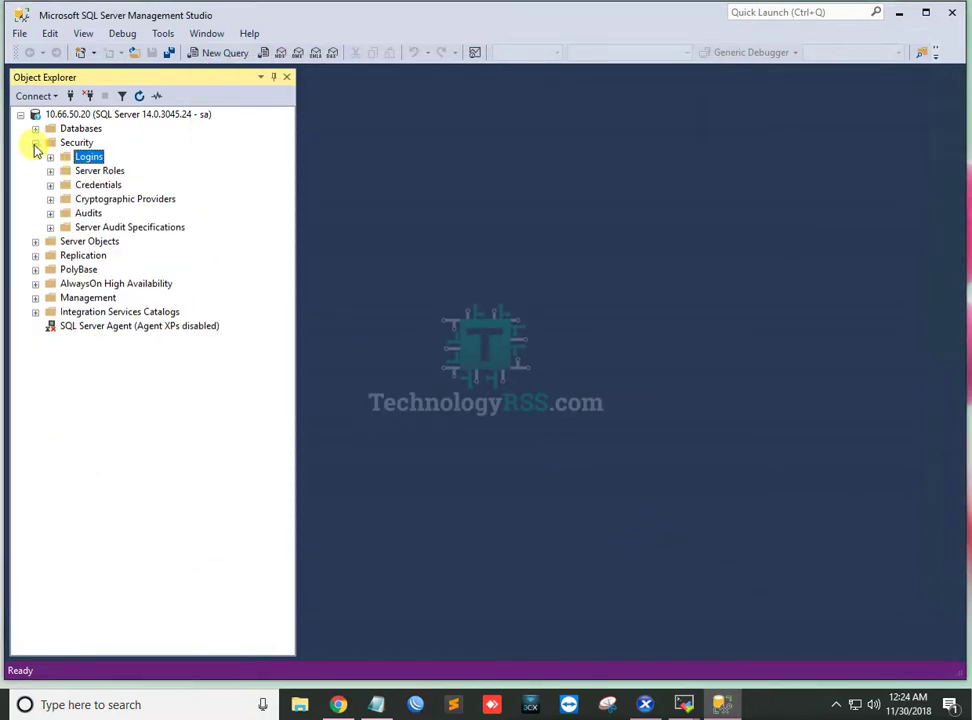
Collapse Security and disconnect from the 10.66.50.20 server.
{"action": "left_click", "coordinate": [35, 143]}
{"action": "right_click", "coordinate": [60, 116]}
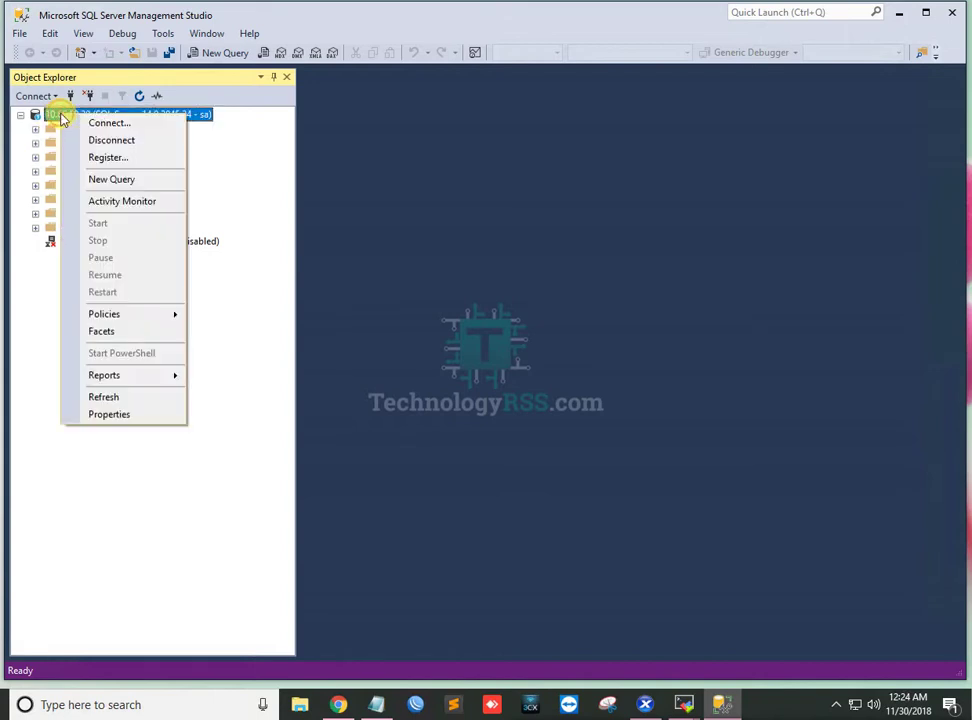
{"action": "left_click", "coordinate": [111, 141]}
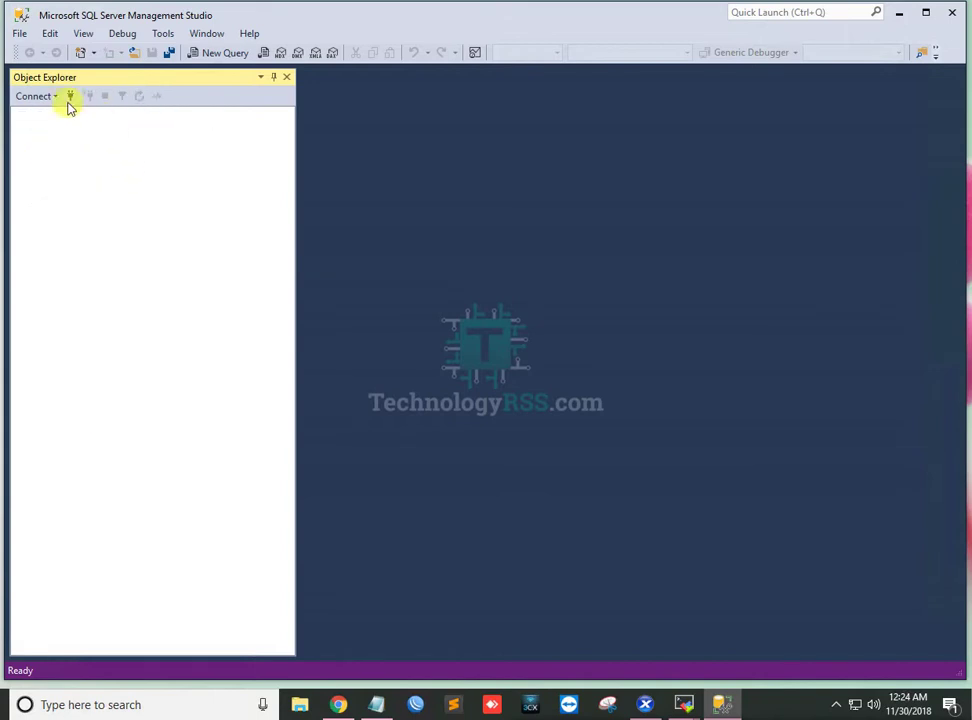
{"action": "left_click", "coordinate": [57, 97]}
Connect to the Database Engine on 10.66.50.20 as test_dbo with its SQL Server password.
{"action": "left_click", "coordinate": [60, 114]}
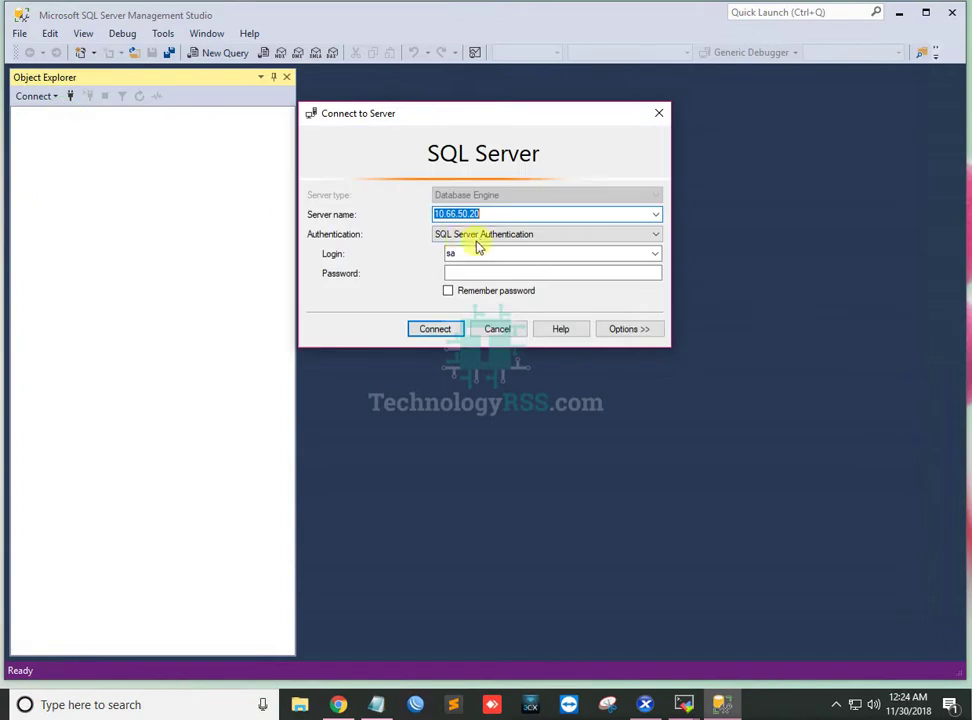
{"action": "left_click", "coordinate": [477, 254]}
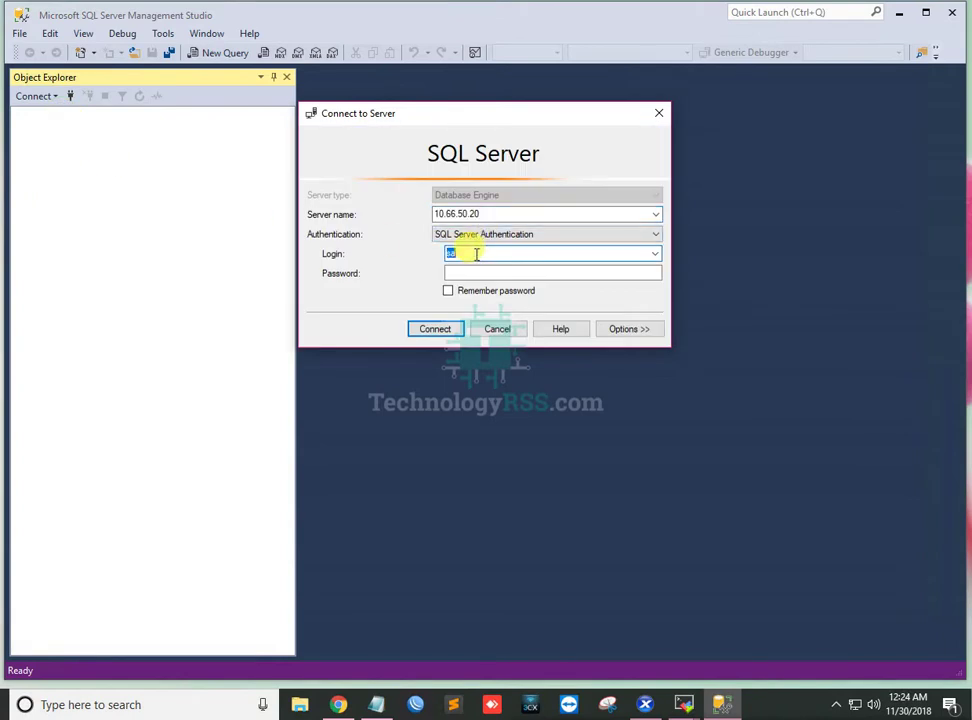
{"action": "type", "text": "test_dbo"}
{"action": "left_click", "coordinate": [473, 272]}
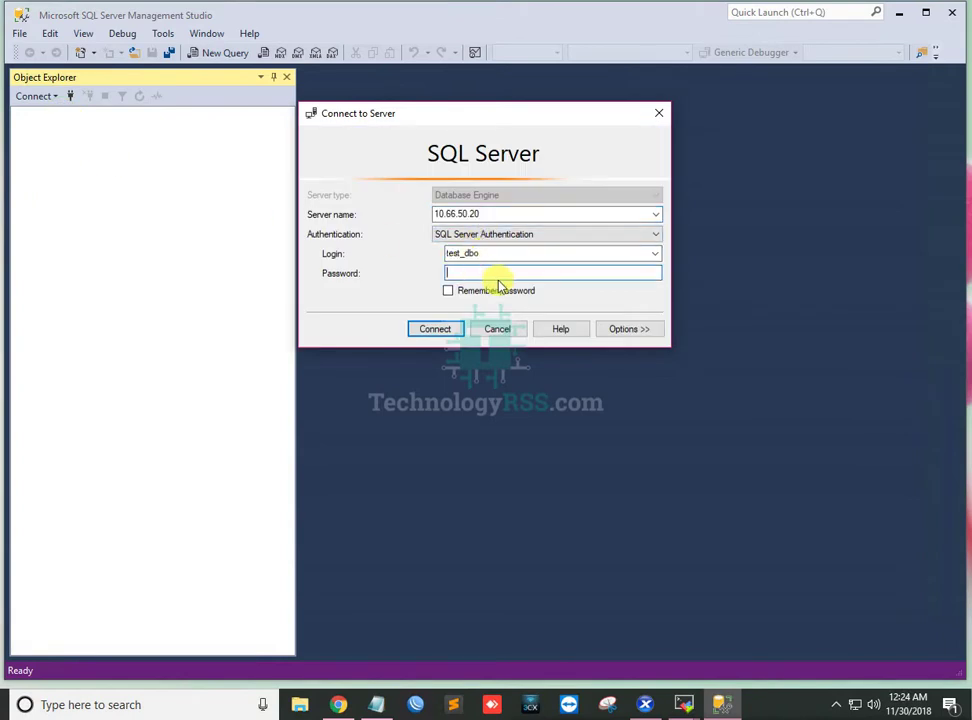
{"action": "type", "text": "*"}
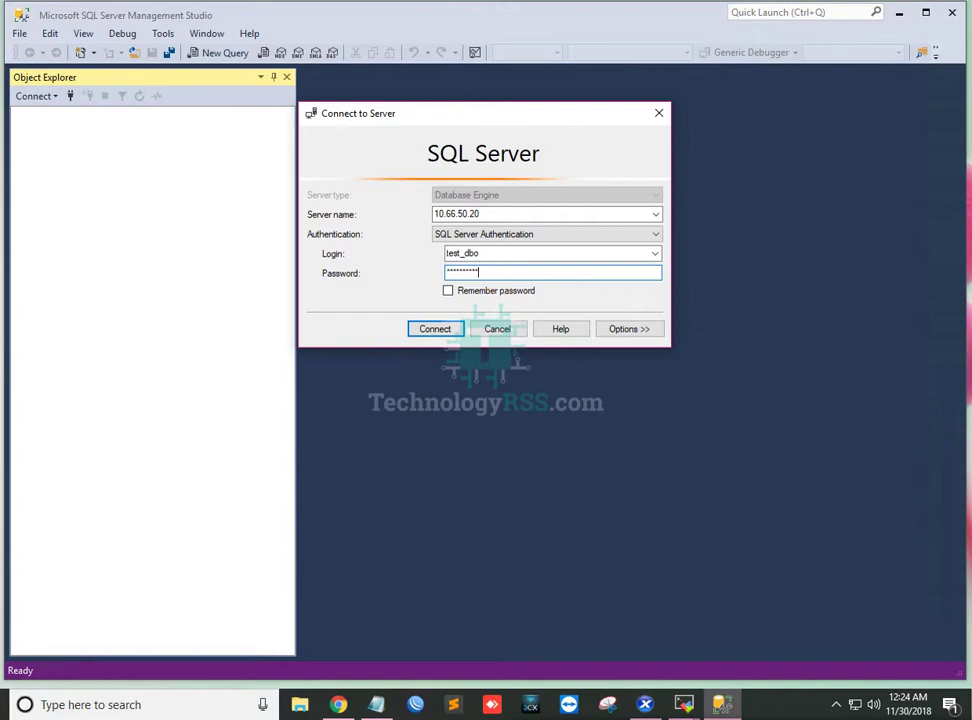
{"action": "left_click", "coordinate": [449, 330]}
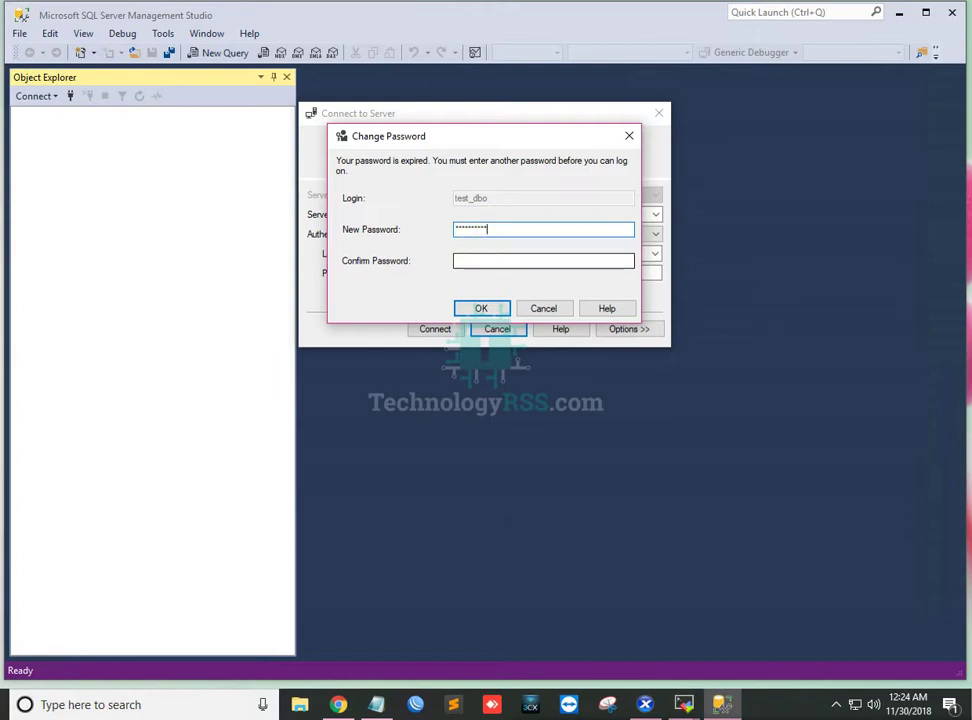
Enter and confirm a new password for test_dbo, retry after the error, and connect.
{"action": "left_click", "coordinate": [478, 260]}
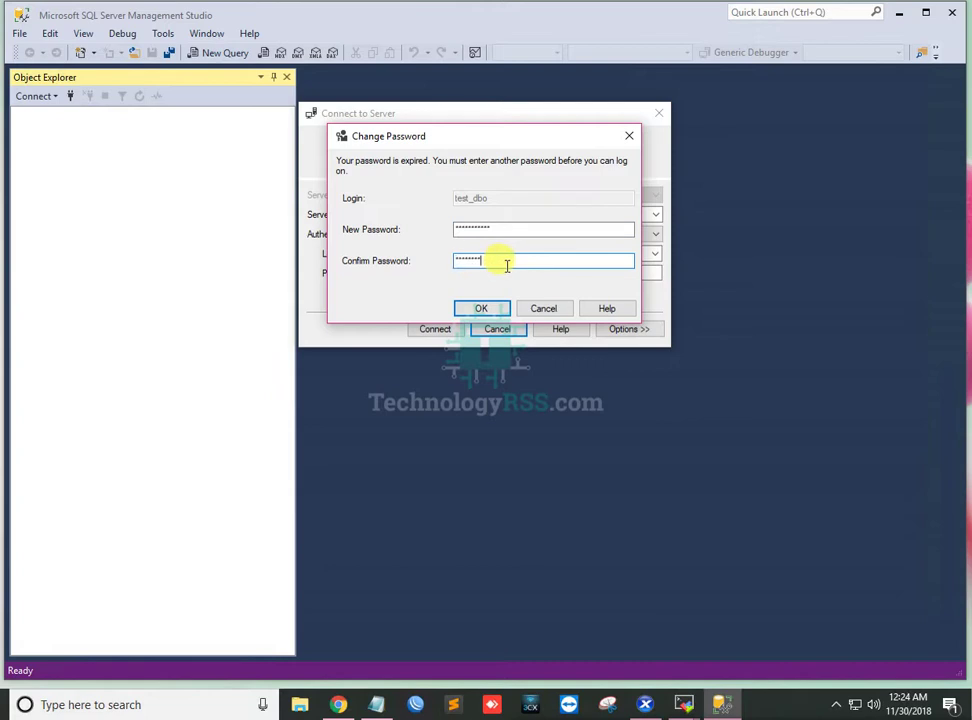
{"action": "left_click", "coordinate": [485, 309]}
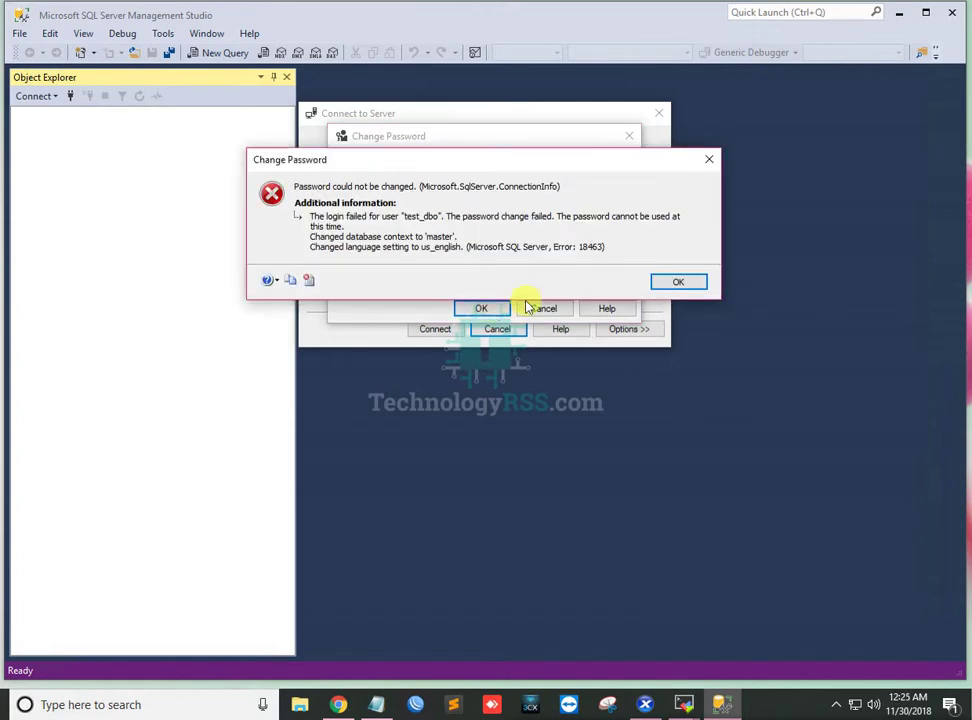
{"action": "left_click", "coordinate": [690, 286]}
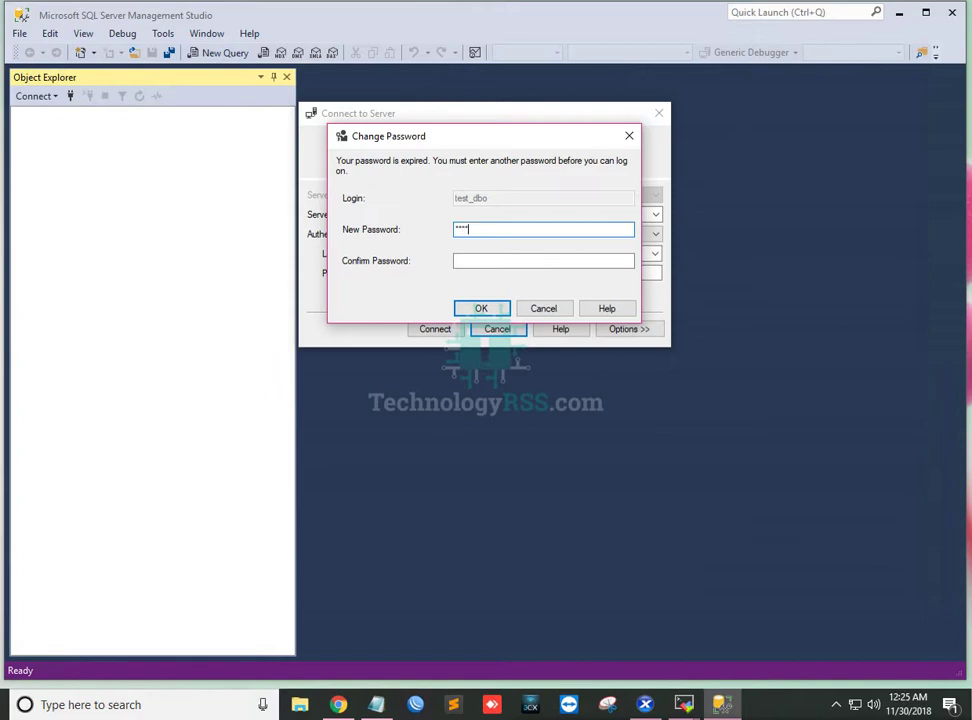
{"action": "key", "text": "Tab"}
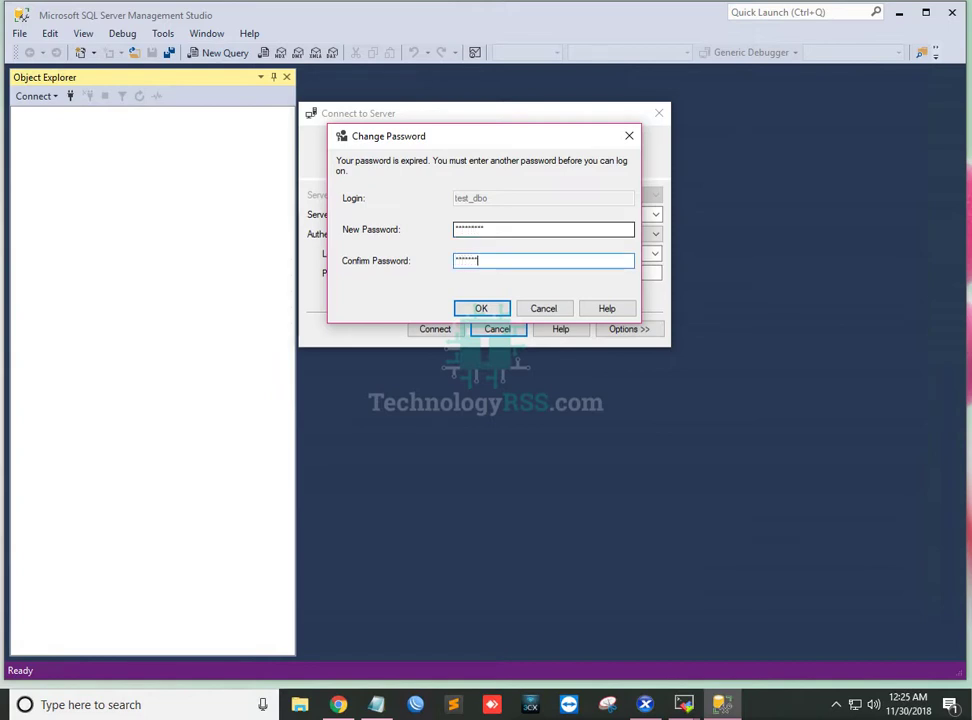
{"action": "left_click", "coordinate": [481, 309]}
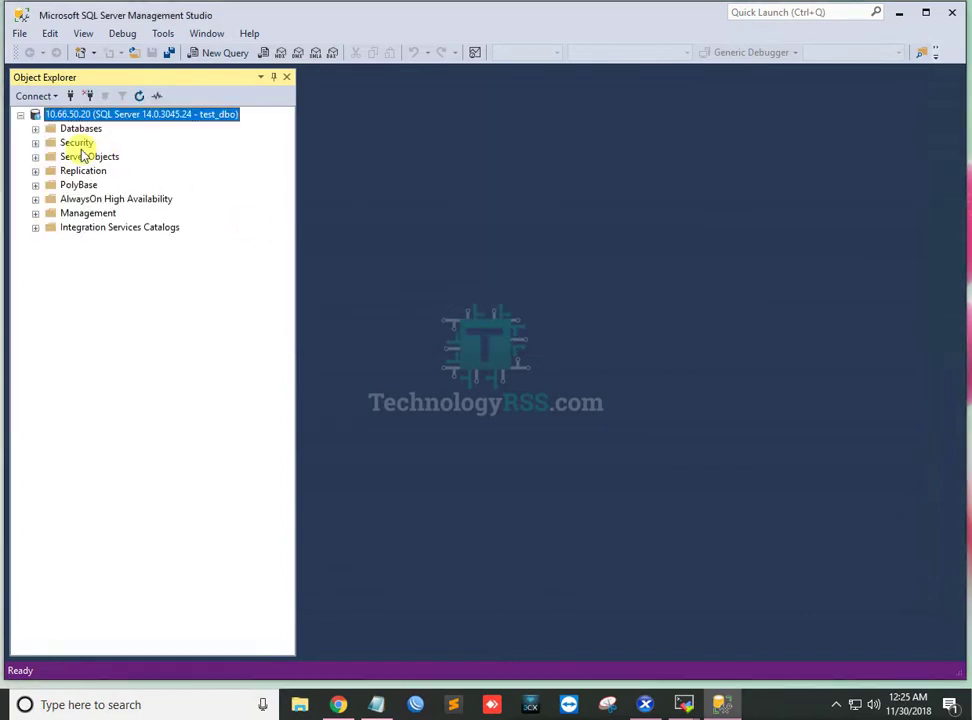
Expand Databases to reveal TestDB, expand and collapse TestDB, then select the server node.
{"action": "left_click", "coordinate": [36, 129]}
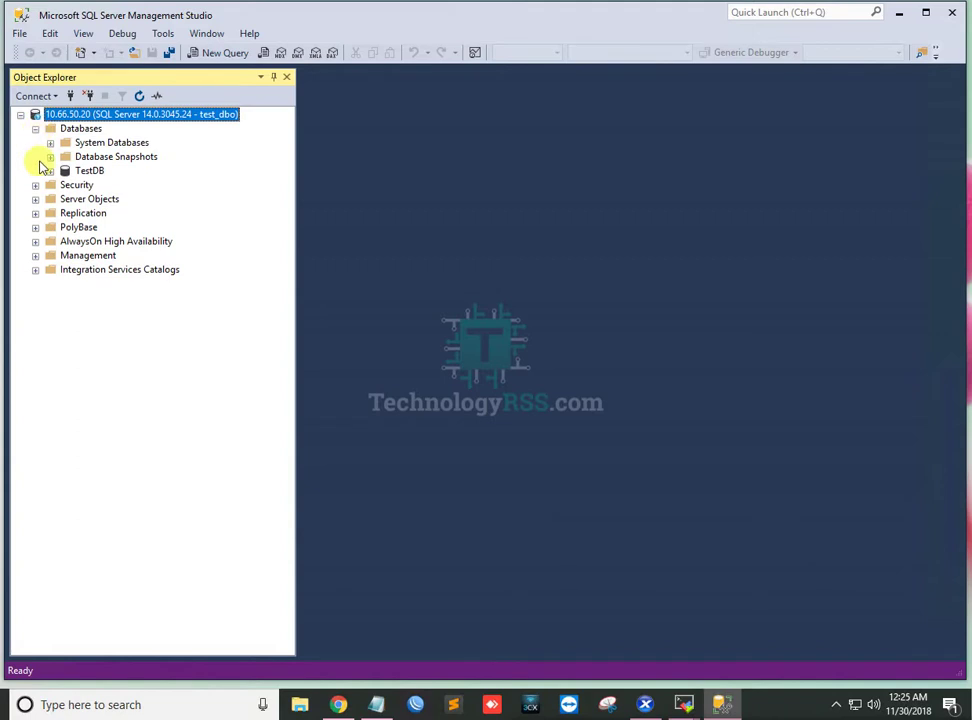
{"action": "left_click", "coordinate": [36, 186]}
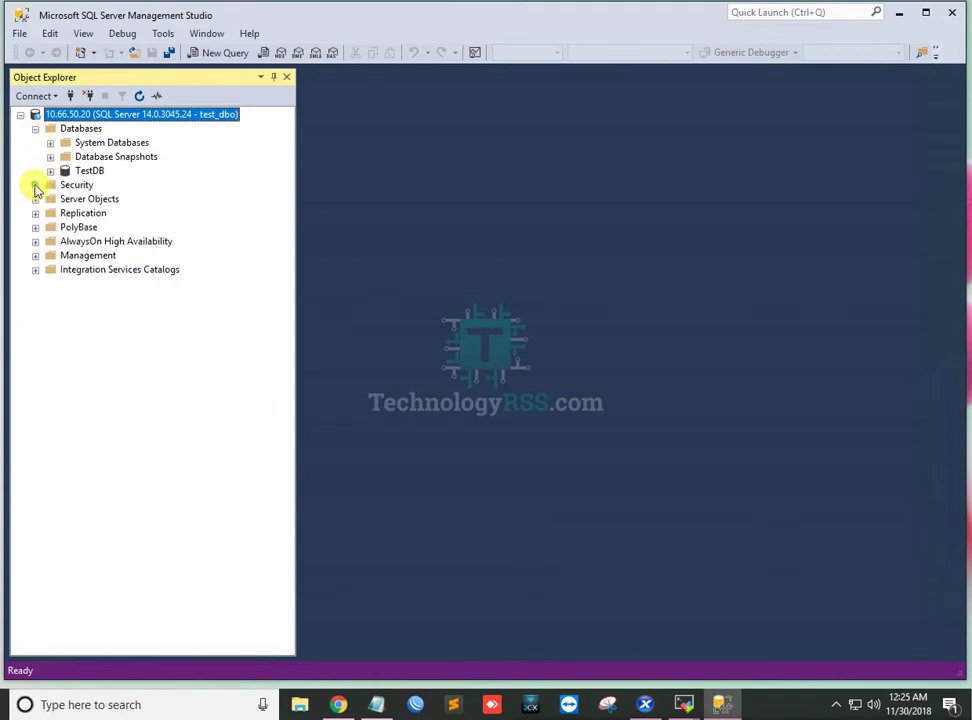
{"action": "left_click", "coordinate": [50, 171]}
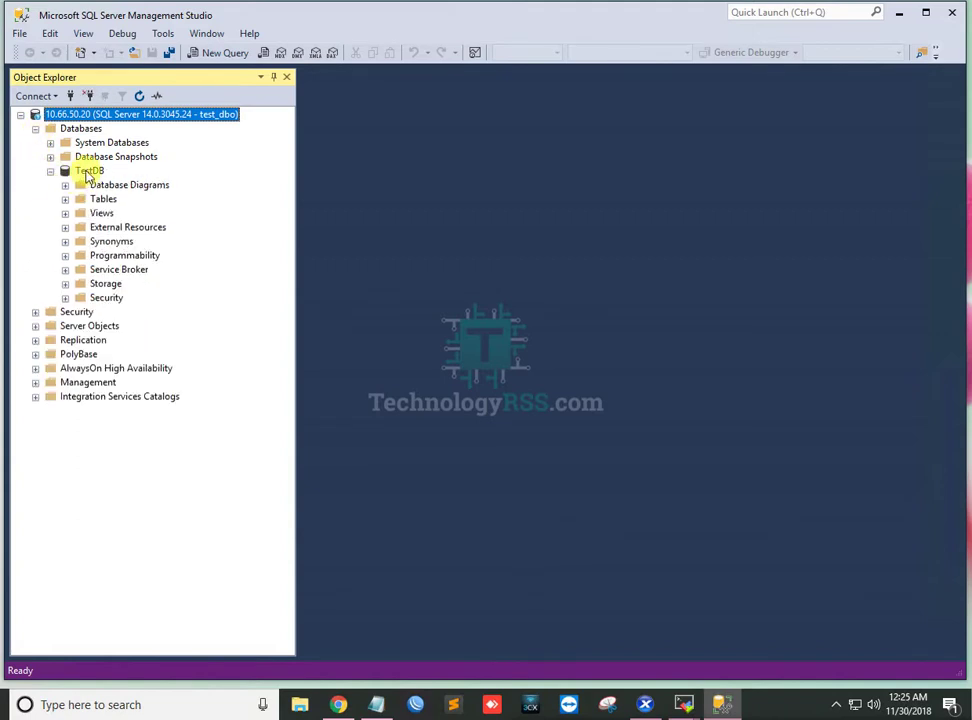
{"action": "left_click", "coordinate": [88, 172]}
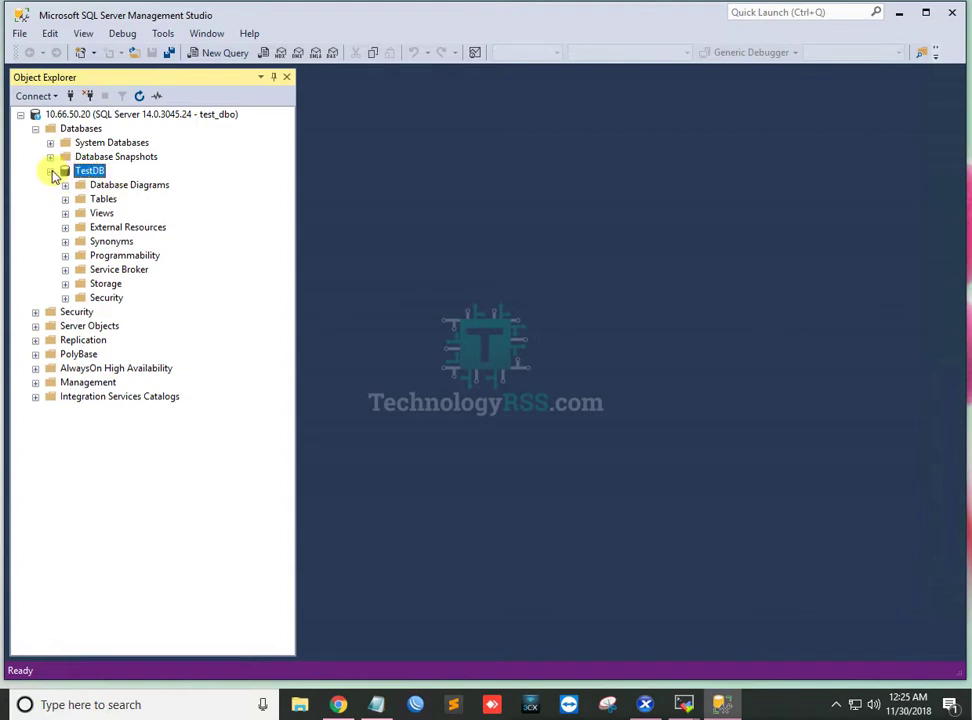
{"action": "left_click", "coordinate": [51, 172]}
{"action": "left_click", "coordinate": [51, 172]}
{"action": "left_click", "coordinate": [51, 172]}
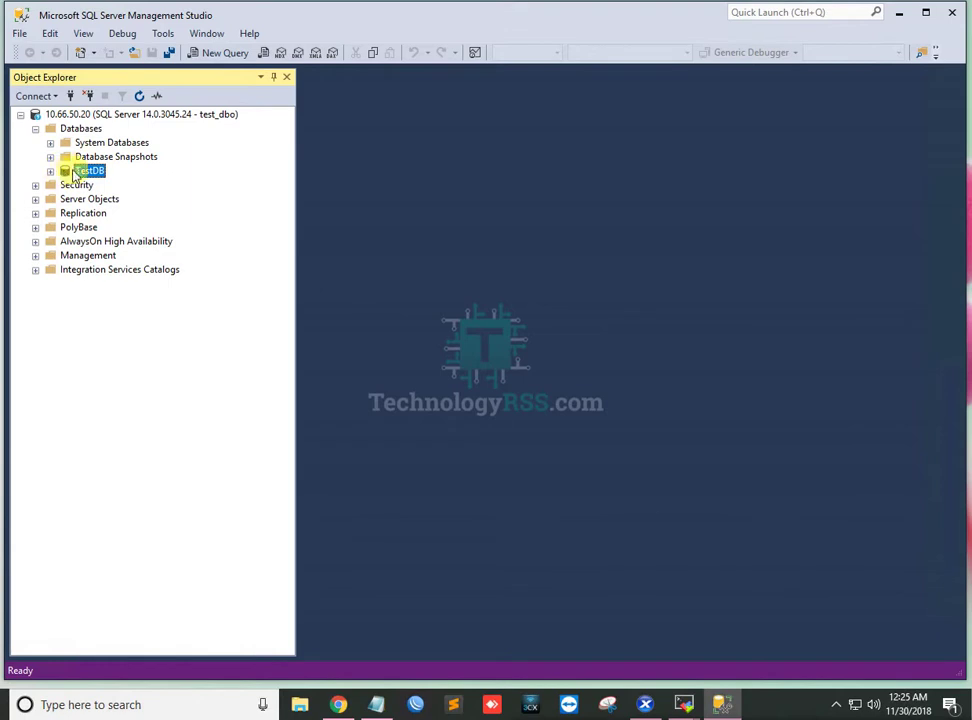
{"action": "left_click", "coordinate": [88, 115]}
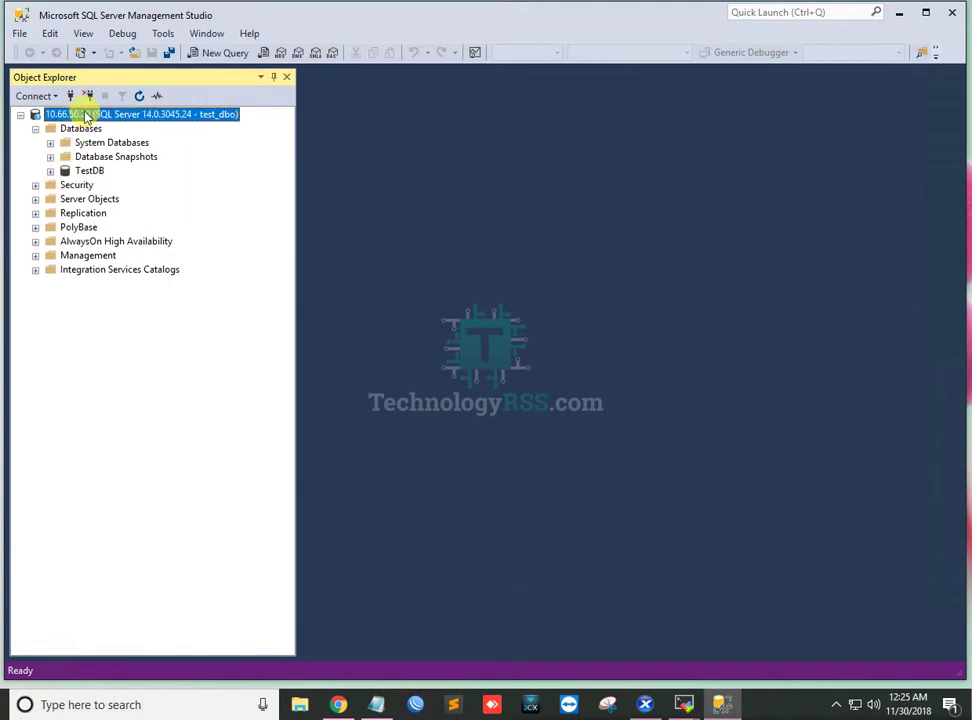
Open a new query window from the 10.66.50.20 server node's context menu.
{"action": "right_click", "coordinate": [88, 115]}
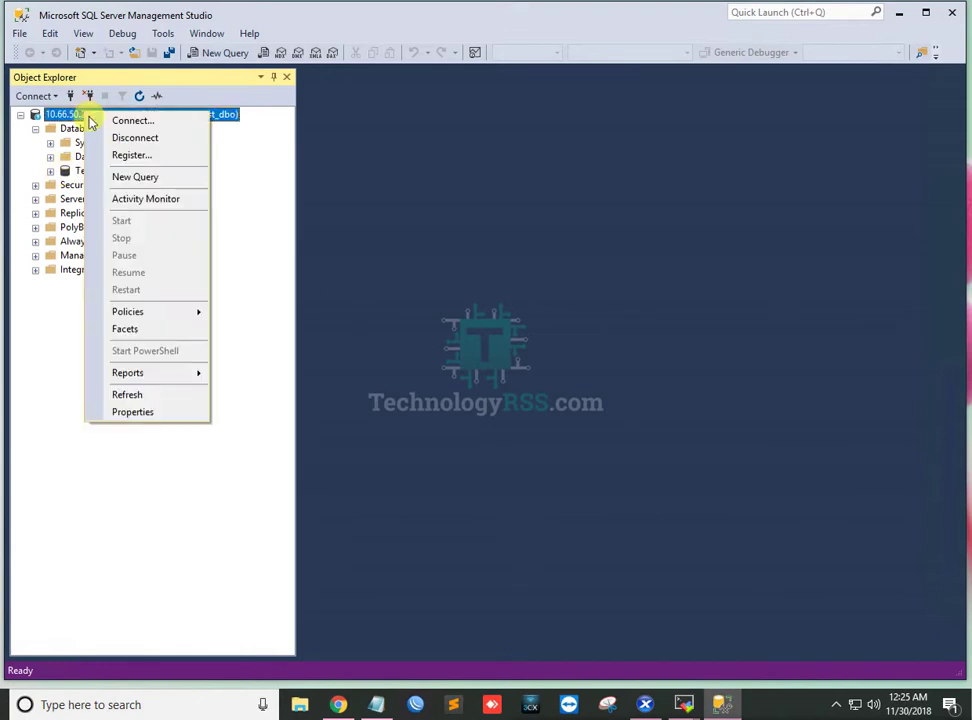
{"action": "left_click", "coordinate": [147, 178]}
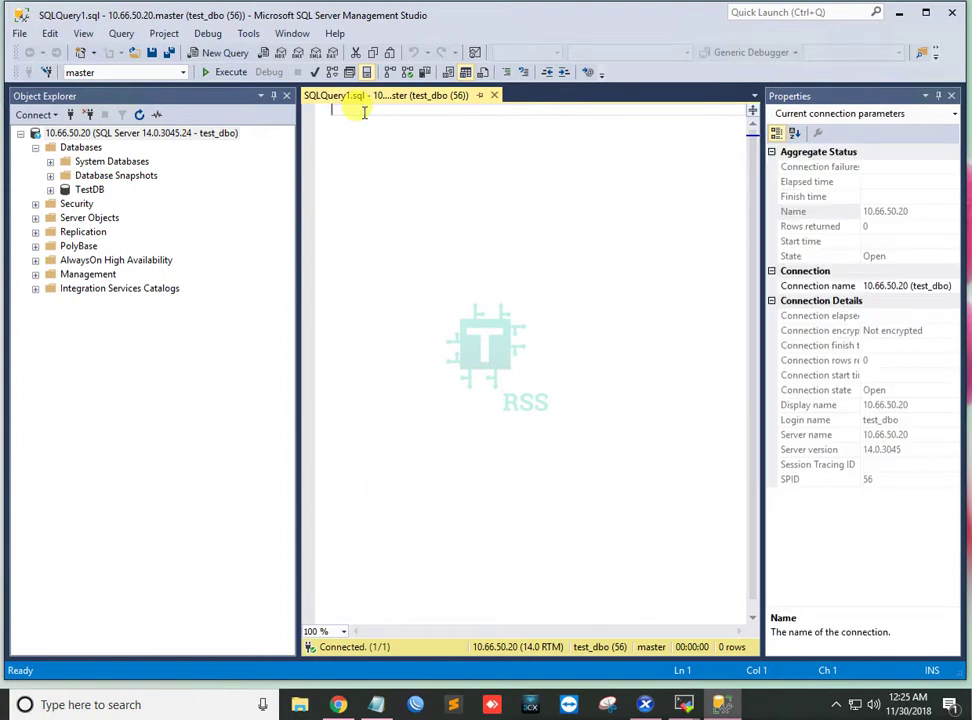
Run the statement 'create database new;' as test_dbo.
{"action": "type", "text": "create database new;"}
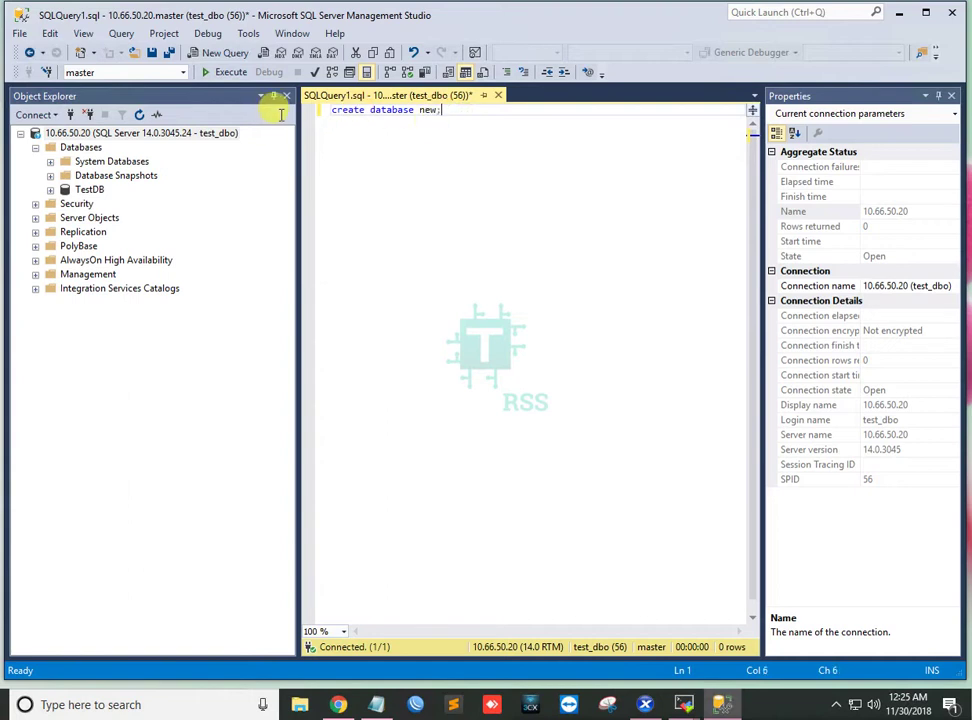
{"action": "key", "text": "shift+Home"}
{"action": "left_click", "coordinate": [220, 74]}
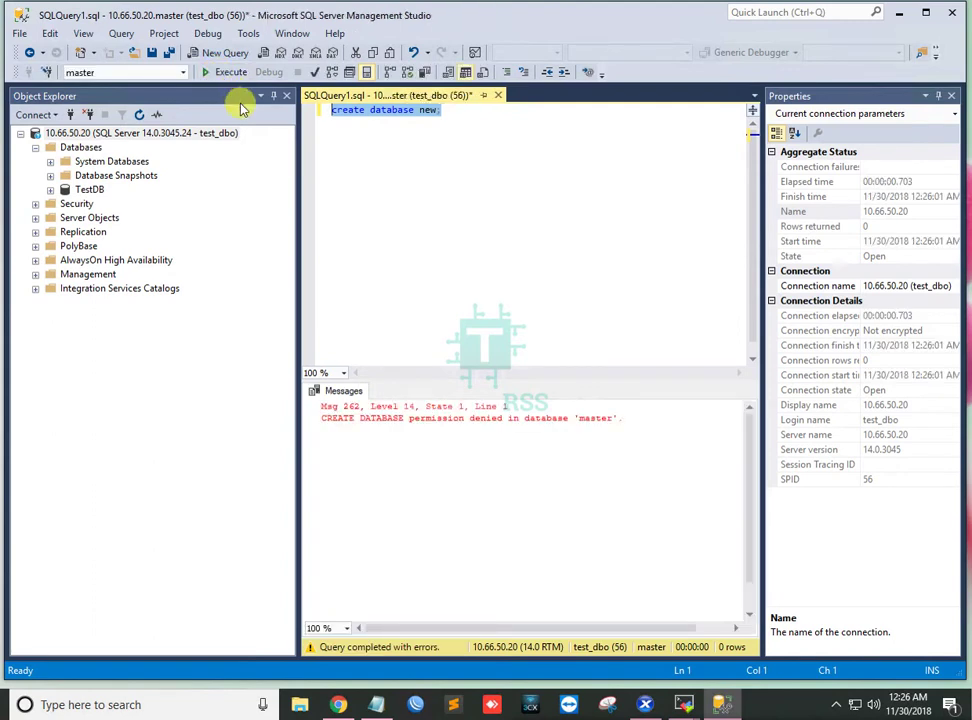
Highlight the permission-denied error and the statement, then close the unsaved query window.
{"action": "left_click_drag", "start_coordinate": [569, 420], "coordinate": [343, 418]}
{"action": "left_click_drag", "start_coordinate": [598, 421], "coordinate": [312, 408]}
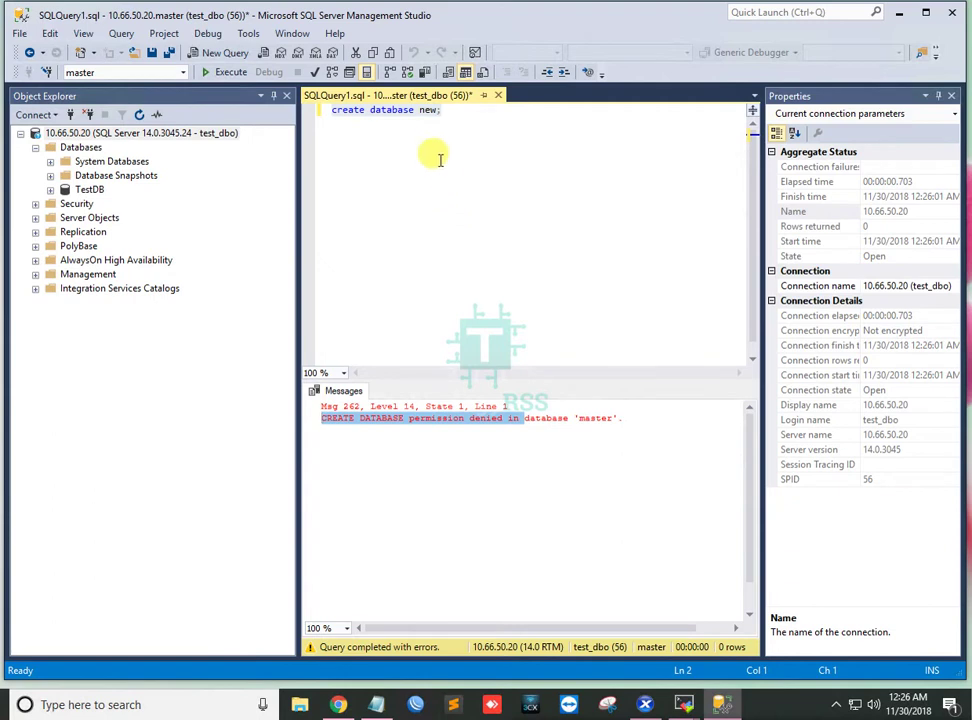
{"action": "left_click_drag", "start_coordinate": [449, 110], "coordinate": [330, 110]}
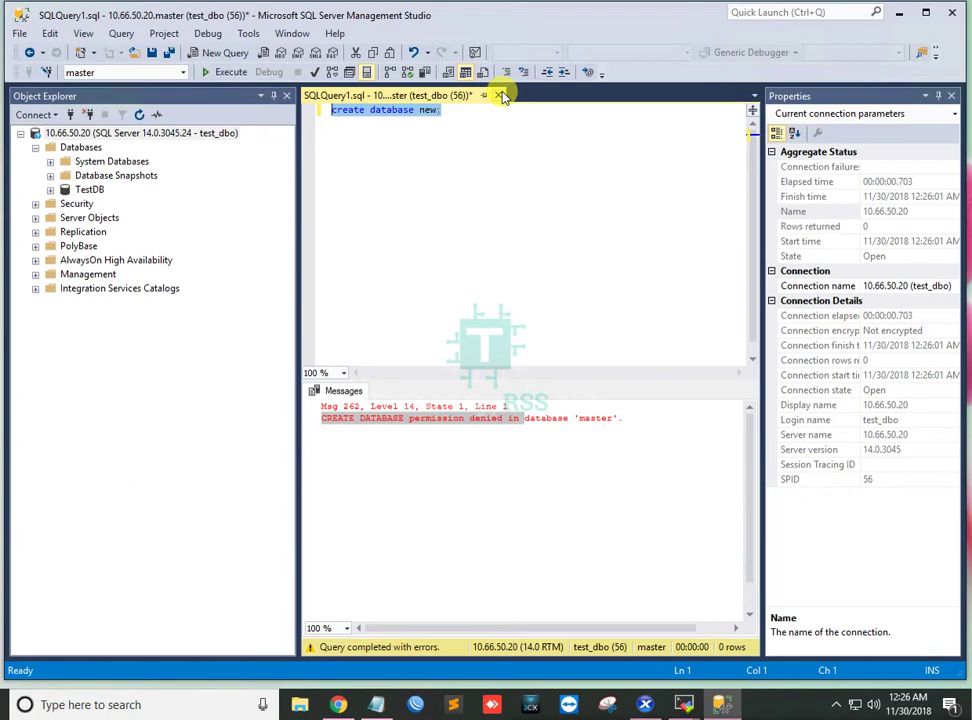
{"action": "left_click", "coordinate": [499, 95]}
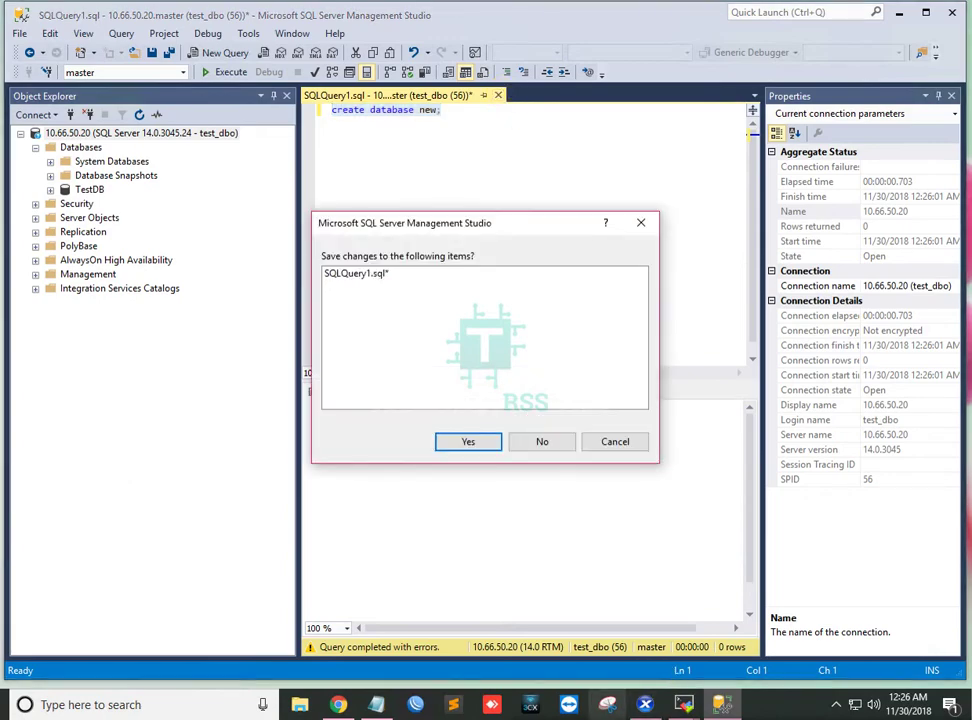